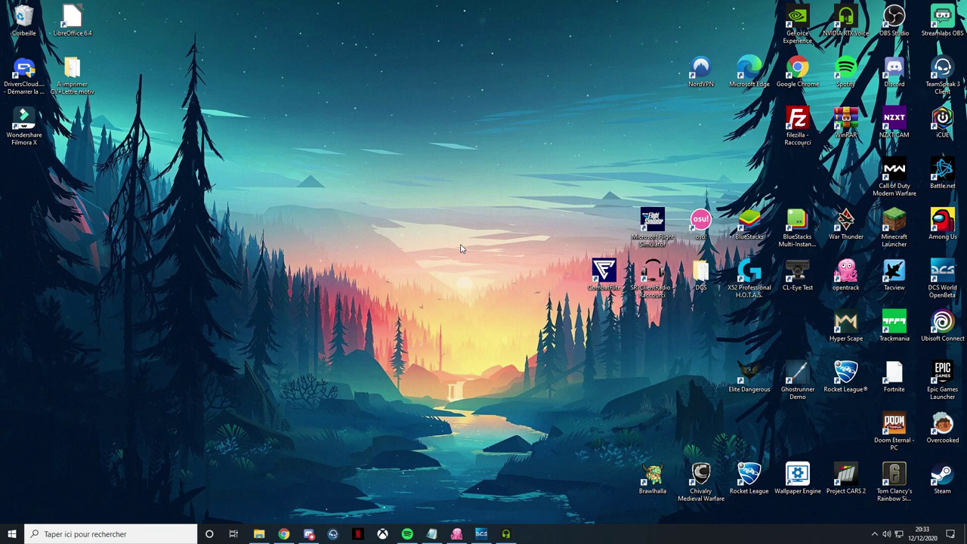
Switch to Chrome and download MissionScriptingTools.rar from the Release 4.4 assets of the mrSkortch/MissionScriptingTools repository
left_click(283, 533)
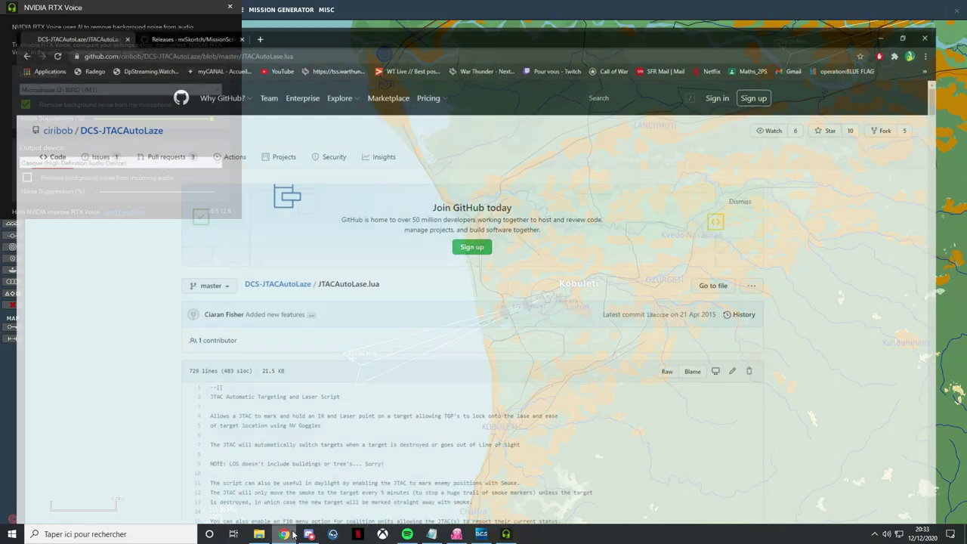
scroll(238, 307, "down", 1)
scroll(220, 295, "up", 1)
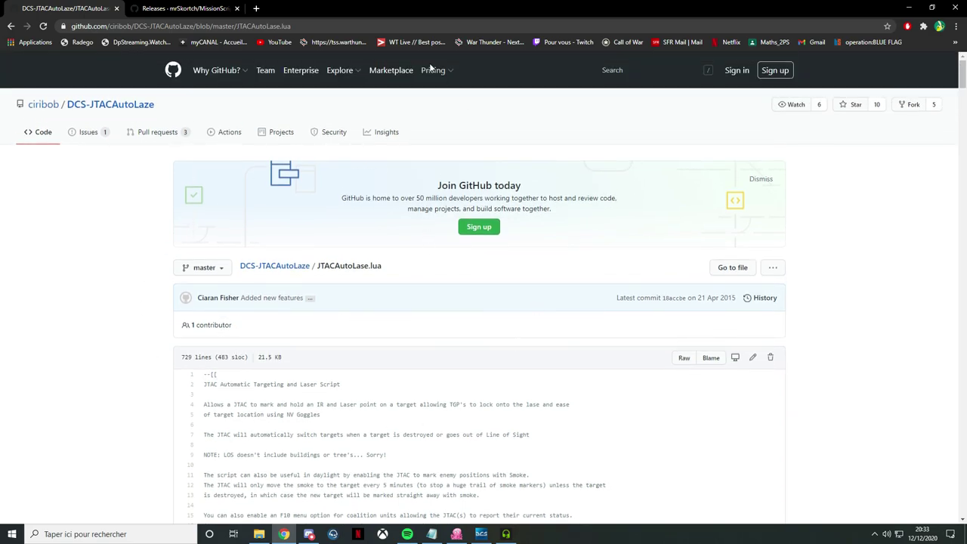
left_click(208, 6)
scroll(514, 348, "up", 4)
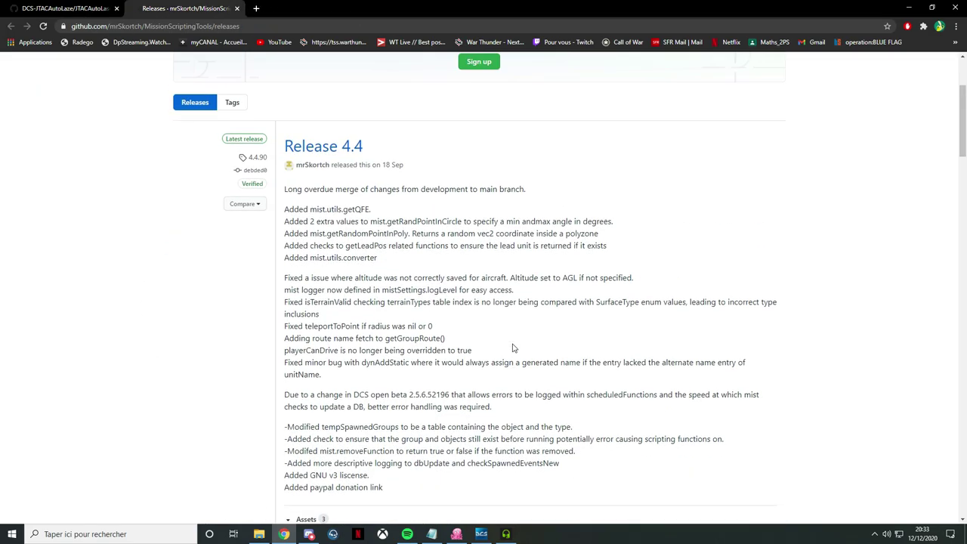
scroll(512, 355, "up", 1)
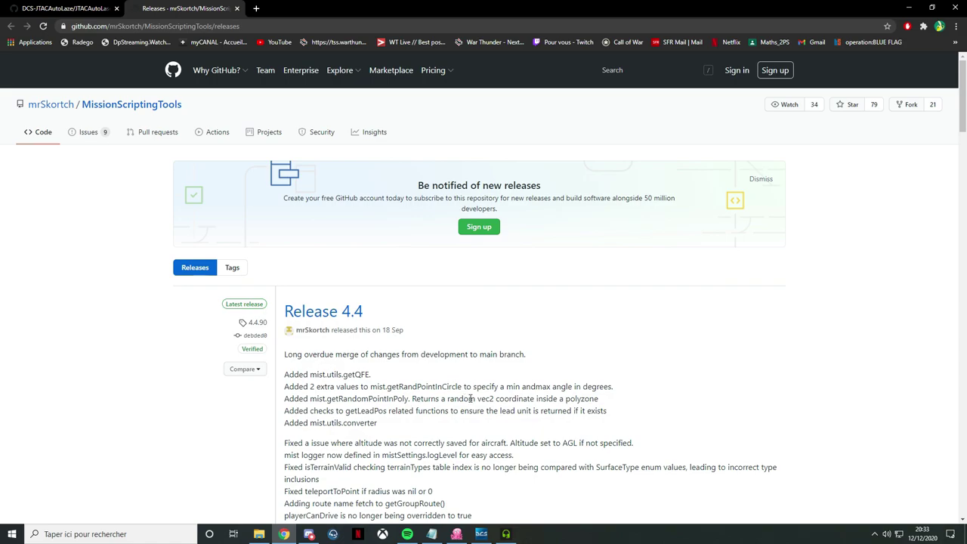
scroll(468, 398, "down", 4)
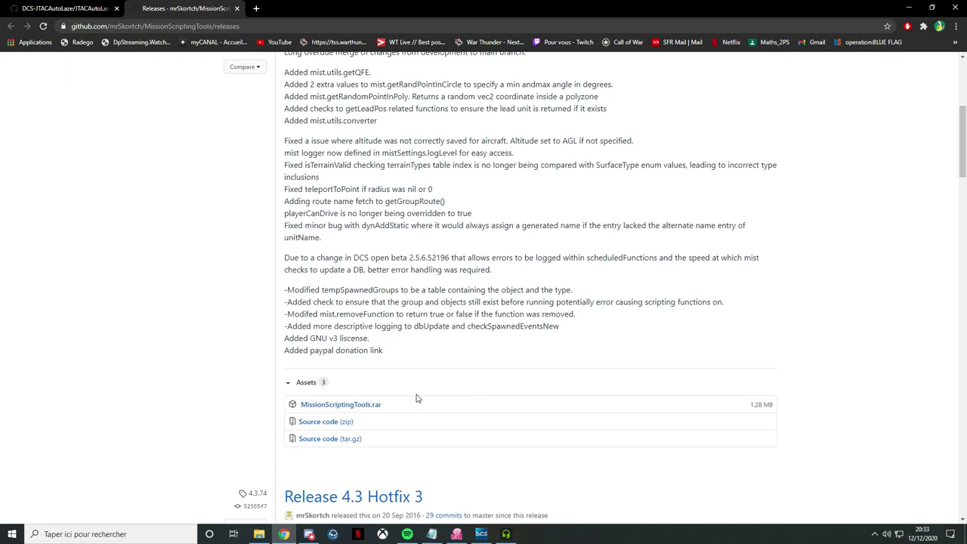
left_click(355, 406)
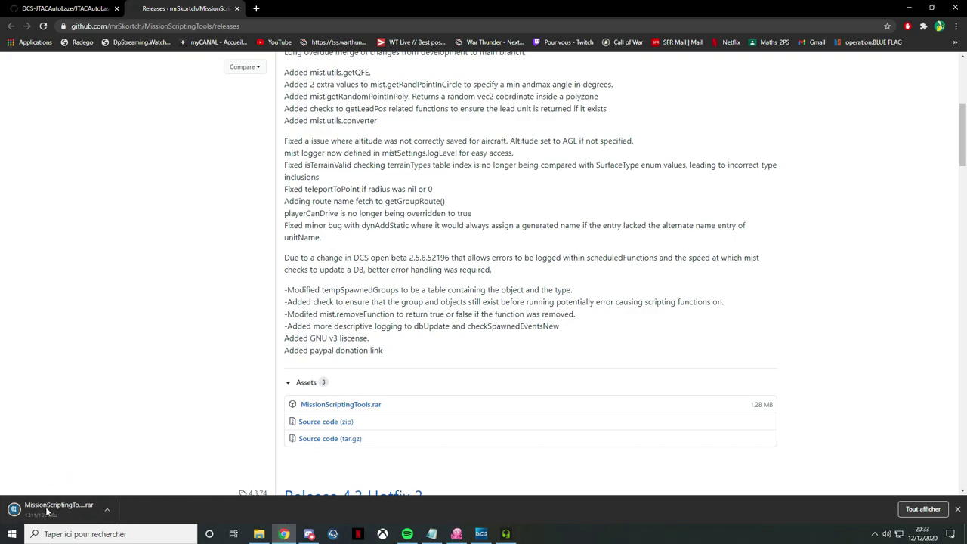
Place the downloaded MissionScriptingTools archive in the Script DCS\tuto folder and extract it into its own subfolder
left_click_drag(36, 511, 208, 178)
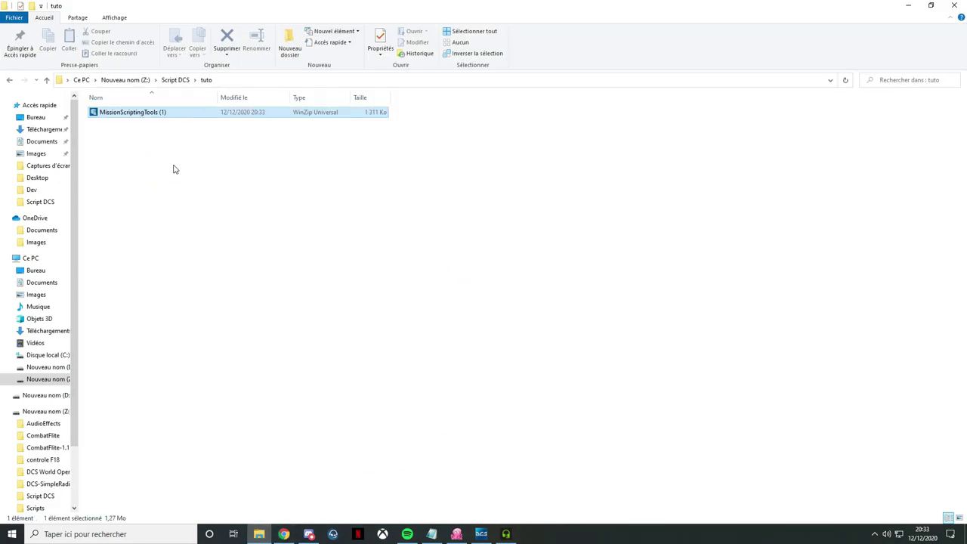
right_click(146, 112)
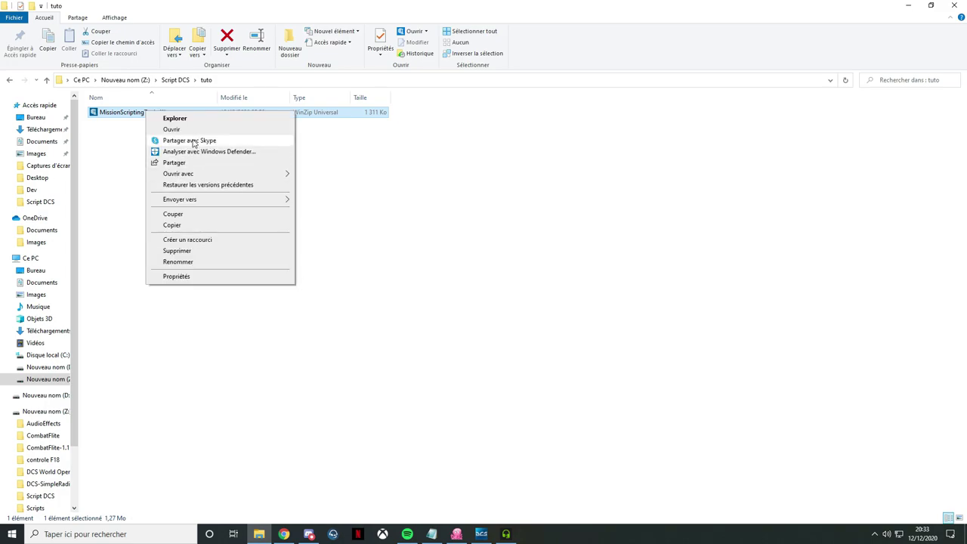
mouse_move(224, 174)
left_click(341, 189)
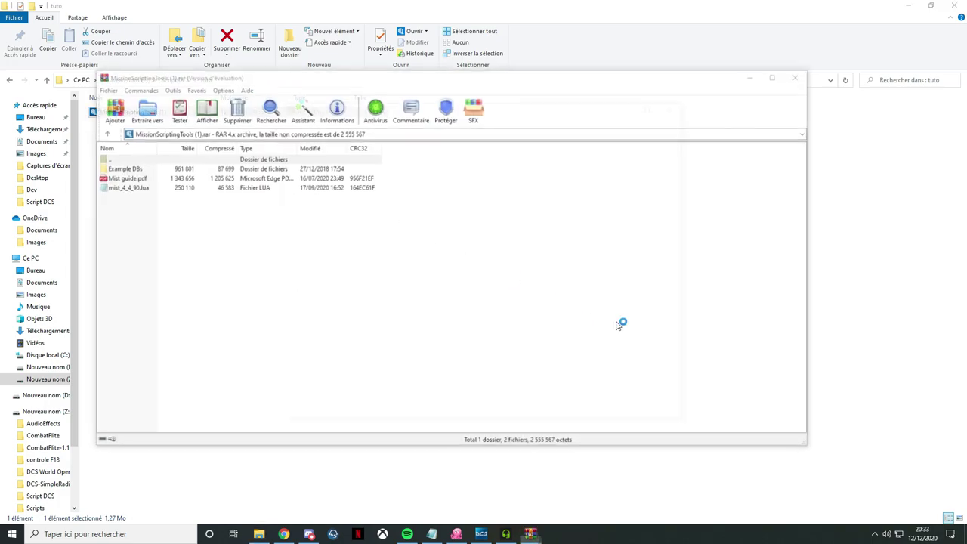
key("Escape")
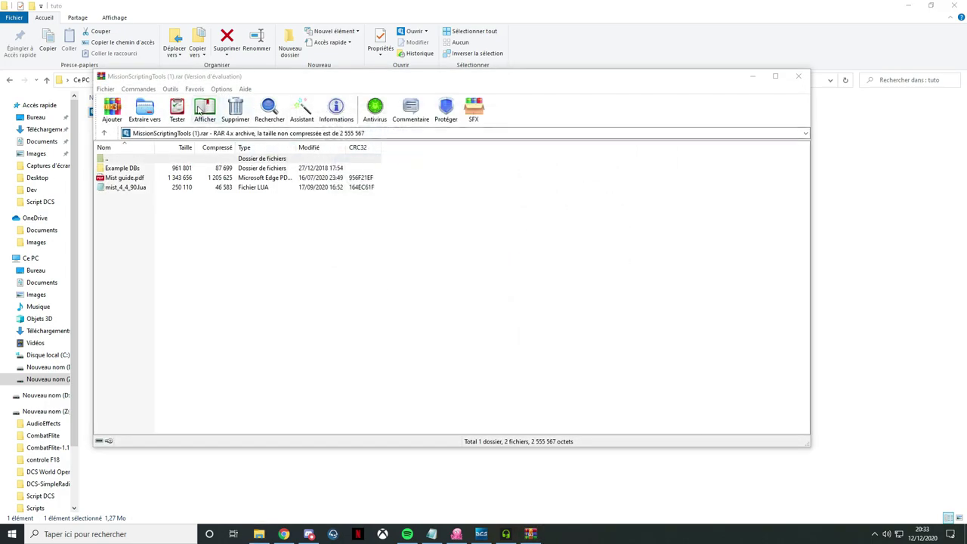
left_click(145, 112)
left_click(481, 368)
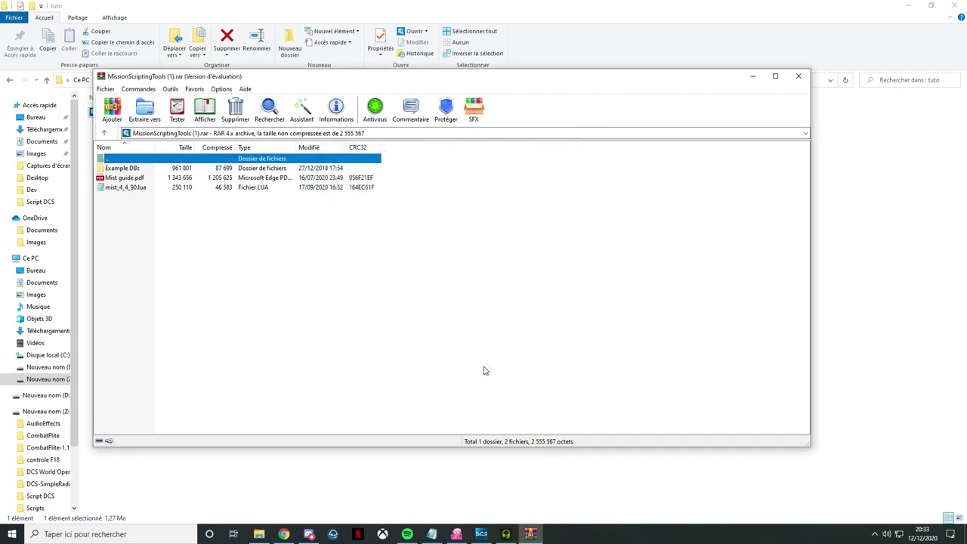
left_click(798, 76)
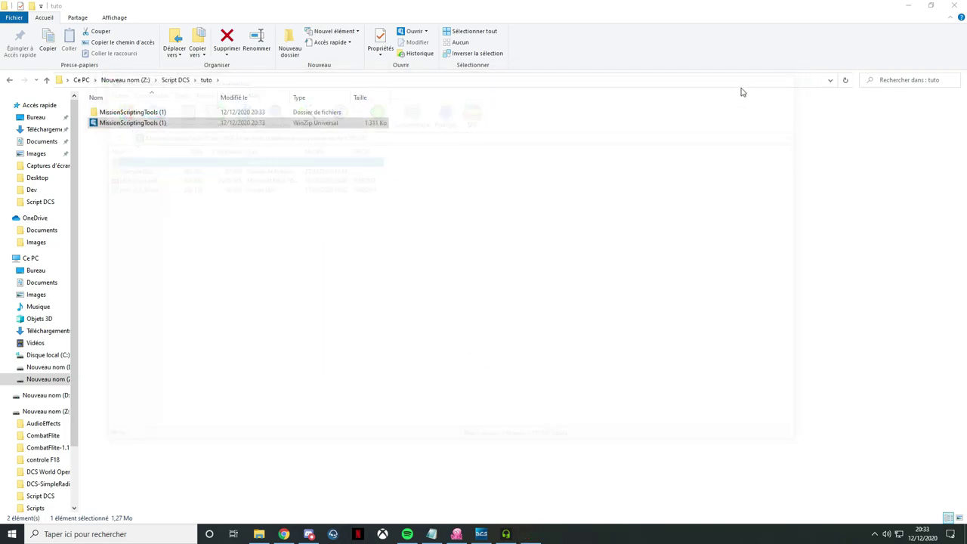
Transfer Example DBs, Mist guide and mist_4_4_90 from the extracted MissionScriptingTools (1) folder directly into the tuto folder
double_click(221, 113)
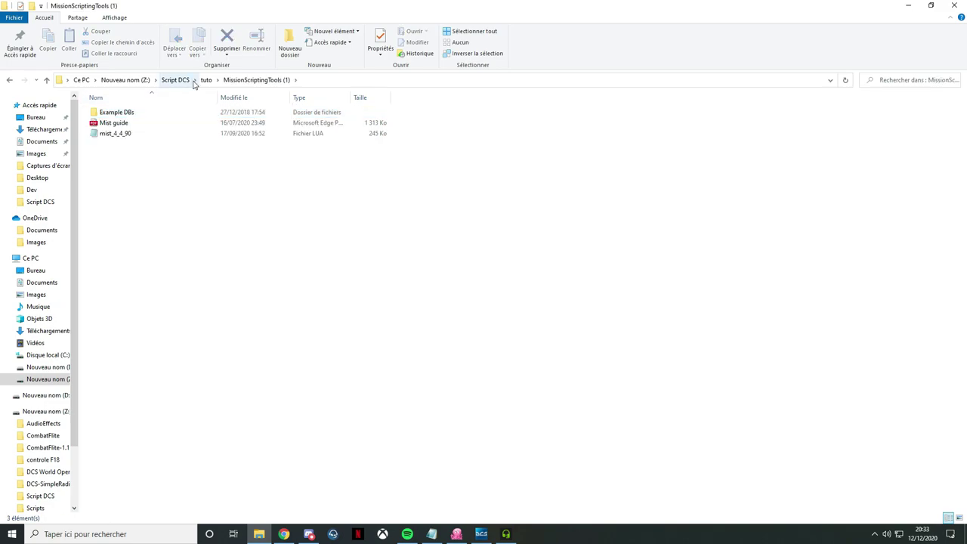
left_click(210, 81)
right_click(131, 112)
left_click(151, 117)
left_click_drag(133, 199, 143, 104)
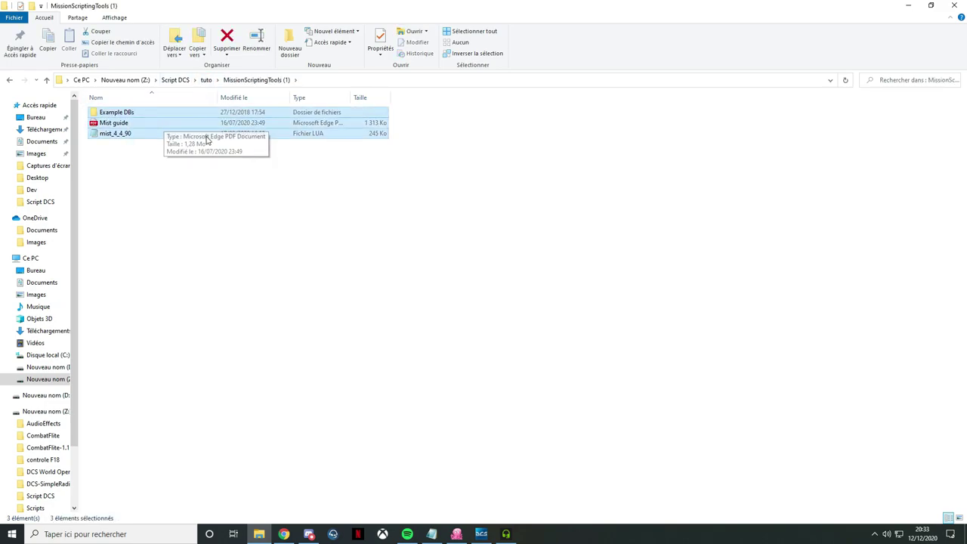
left_click(211, 81)
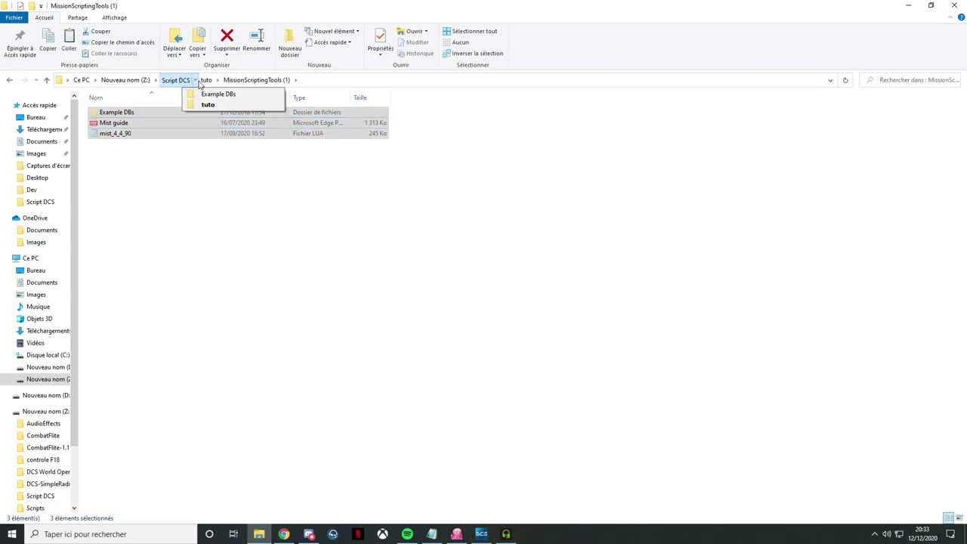
right_click(181, 217)
left_click(217, 286)
Delete the MissionScriptingTools (1) folder and its archive from the tuto folder
left_click_drag(412, 112, 344, 138)
right_click(344, 137)
left_click(393, 239)
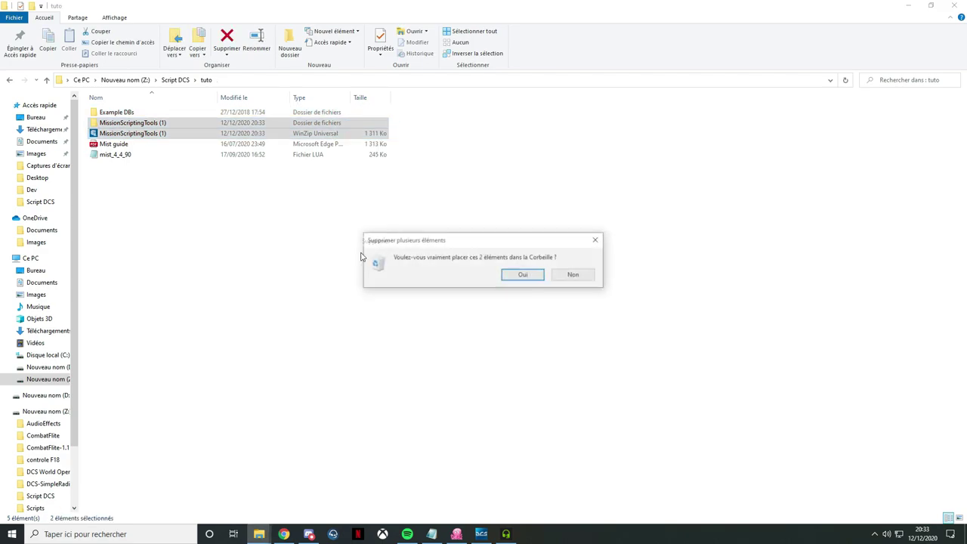
left_click(520, 275)
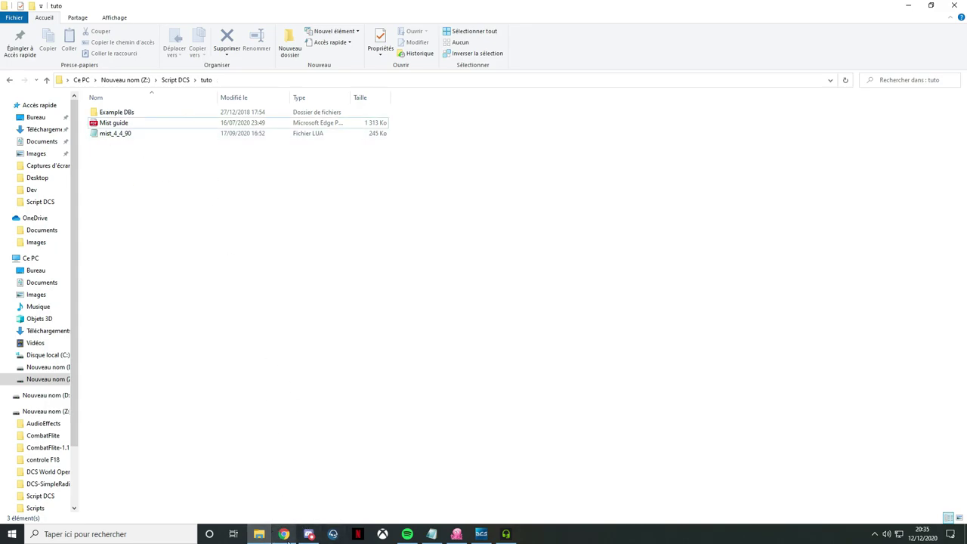
Switch to Chrome, open the raw version of JTACAutoLase.lua from the DCS-JTACAutoLaze repository and copy its entire code
left_click(284, 535)
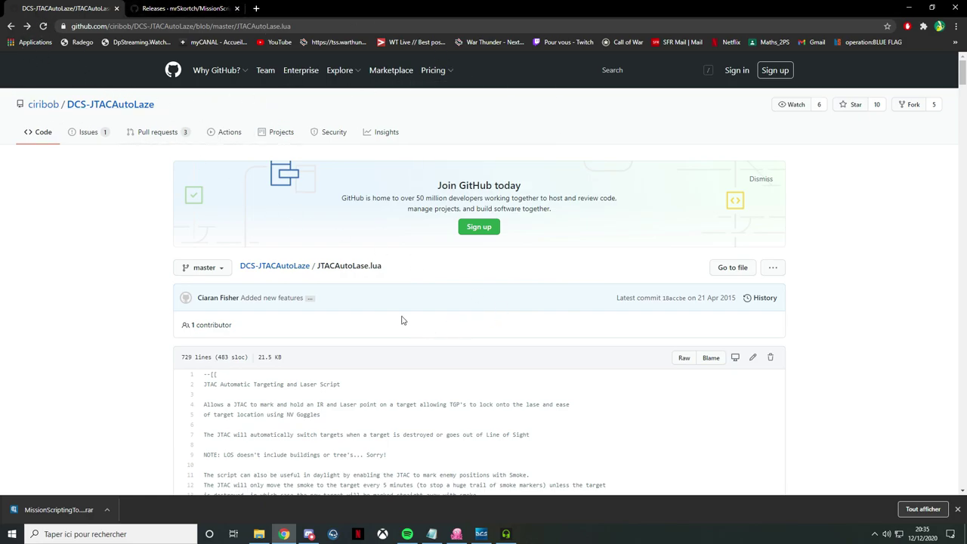
left_click(684, 358)
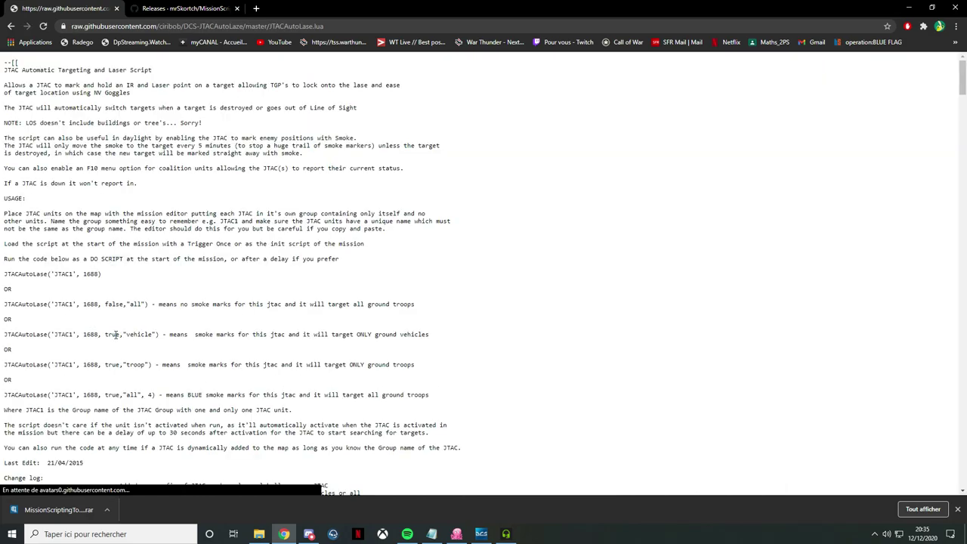
key("ctrl+a")
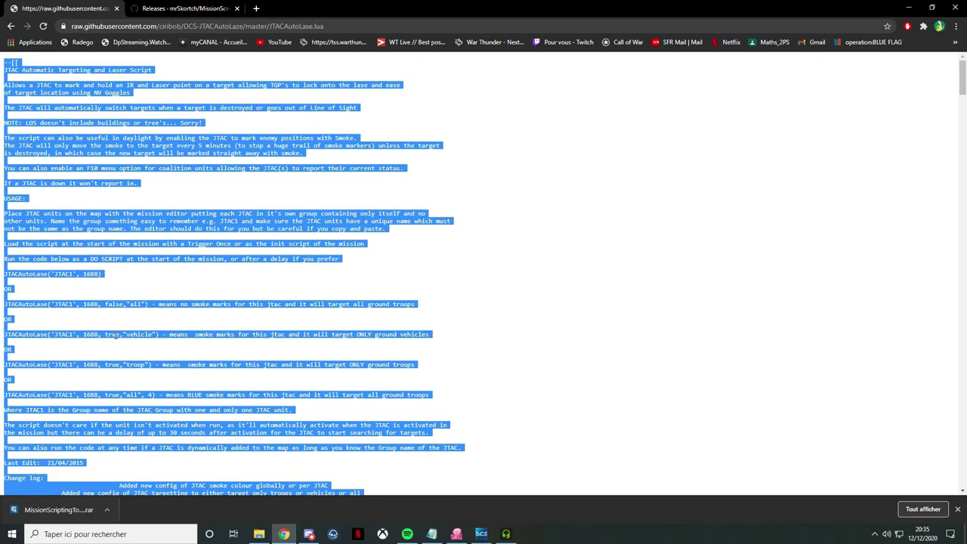
Create a new text document with the default name in the tuto folder and paste the copied script into it
left_click(258, 534)
right_click(204, 239)
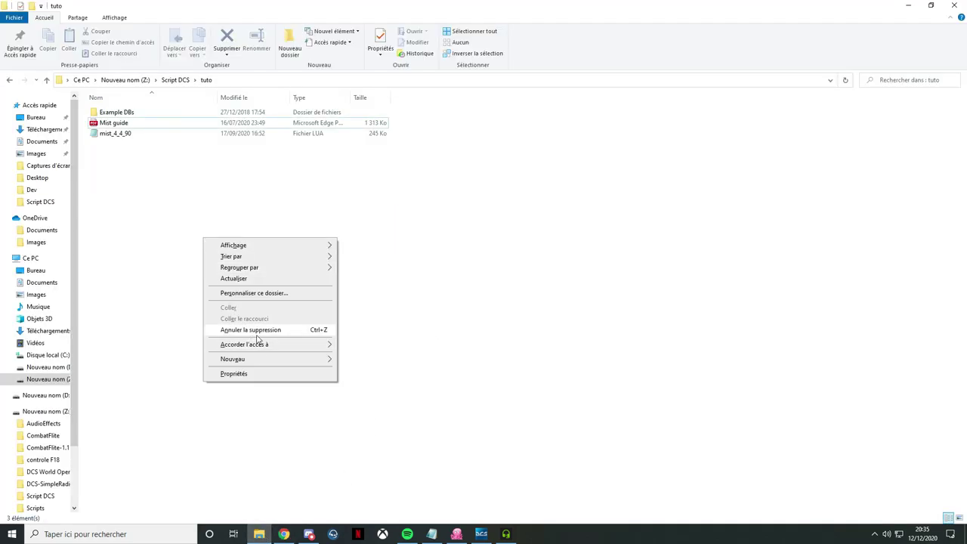
mouse_move(265, 360)
left_click(376, 452)
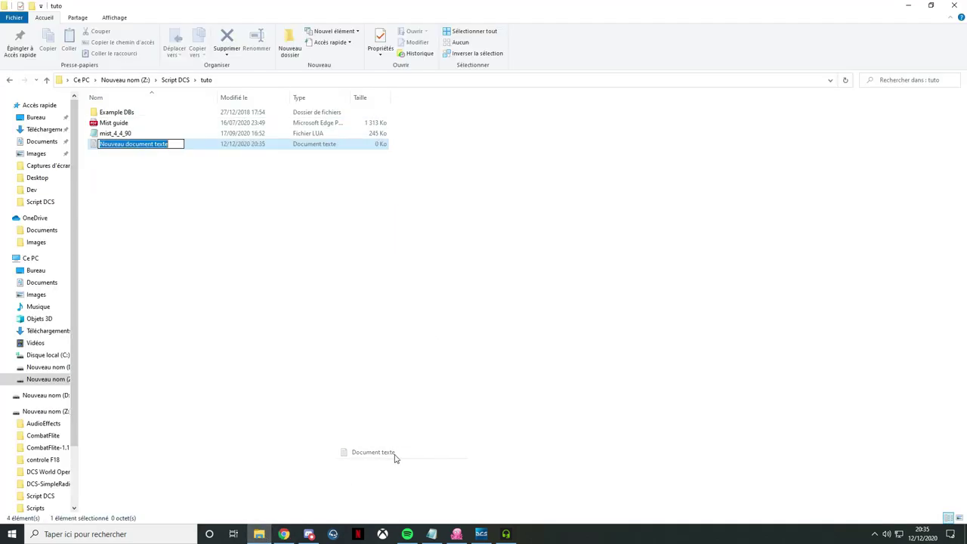
key("Return")
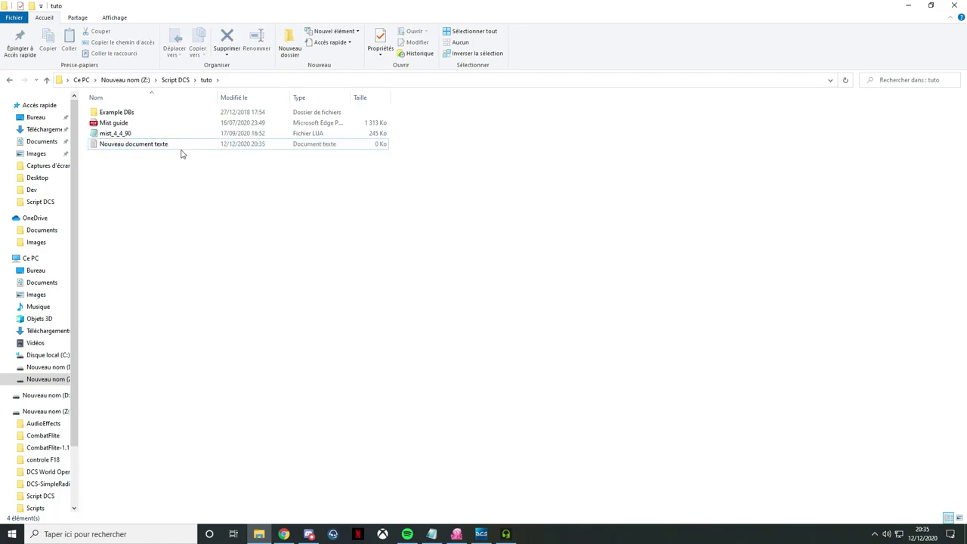
double_click(177, 149)
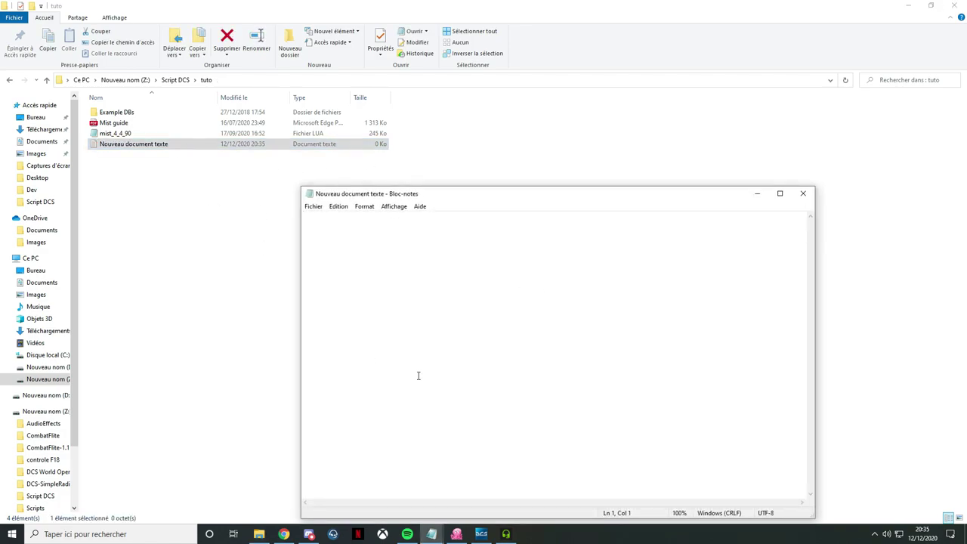
key("ctrl+v")
Save the pasted script as JTACAutoLase.lua in the tuto folder and delete the leftover empty text document
left_click(313, 206)
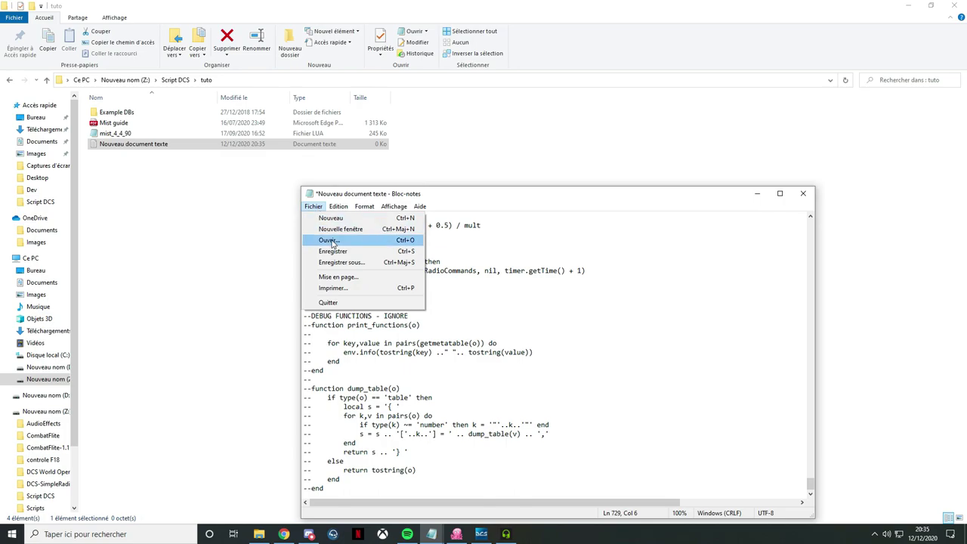
left_click(345, 262)
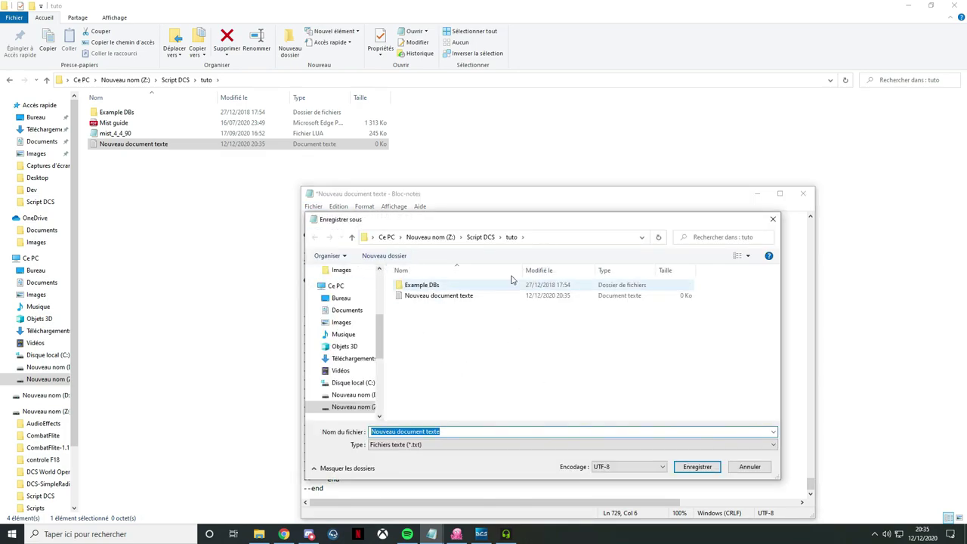
type("JTACAutoLase.lua")
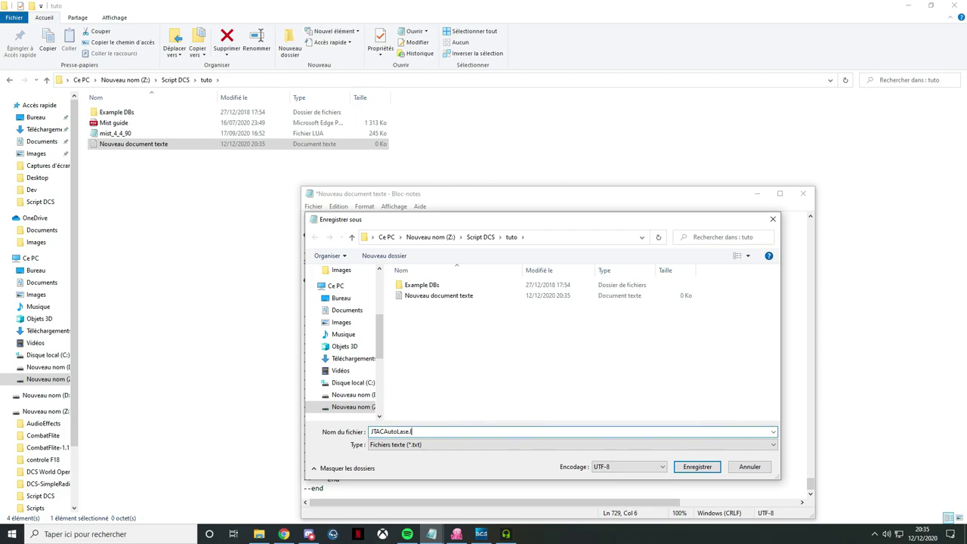
left_click(694, 466)
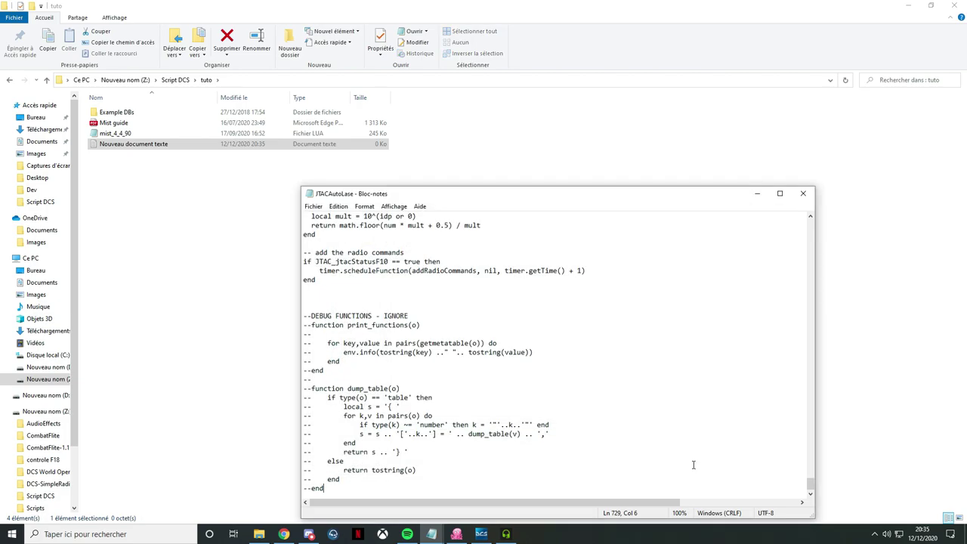
left_click(803, 193)
key("Delete")
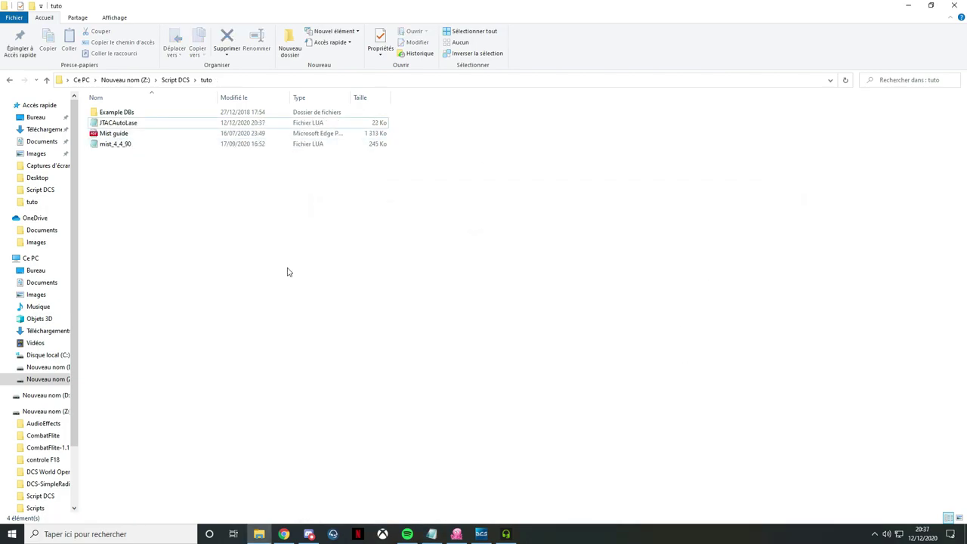
Open the JTACAutoLase script and set JTAC_smokeColour to 3 (orange) in its CONFIG section
double_click(120, 123)
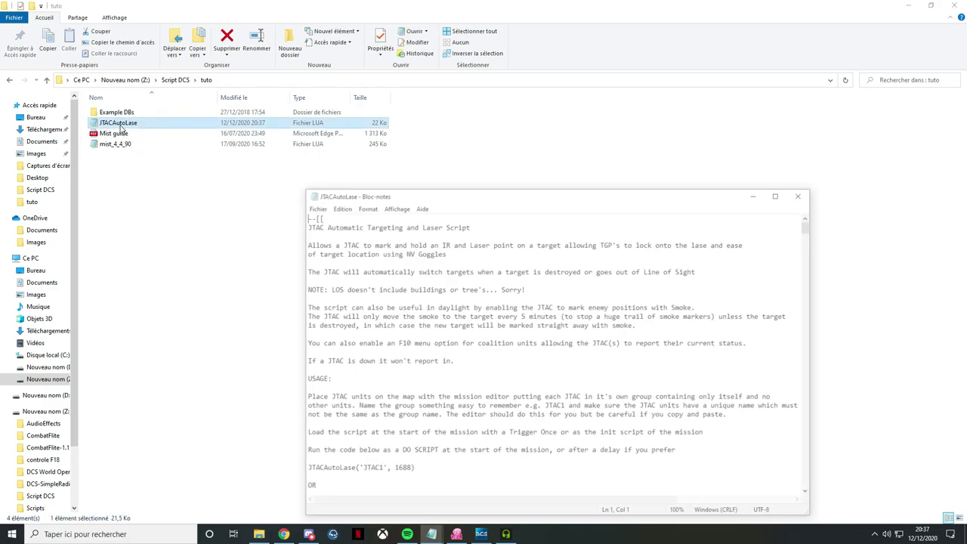
left_click(785, 190)
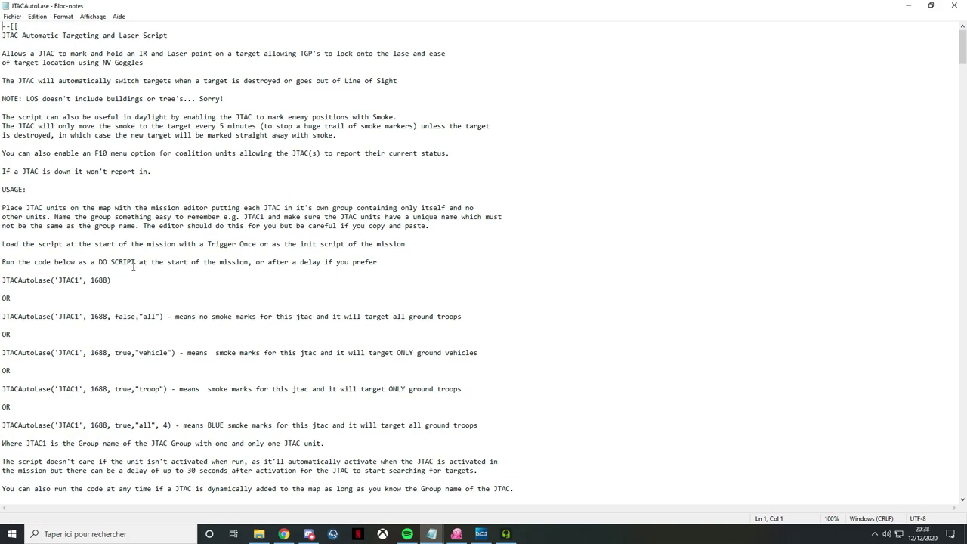
scroll(185, 306, "down", 5)
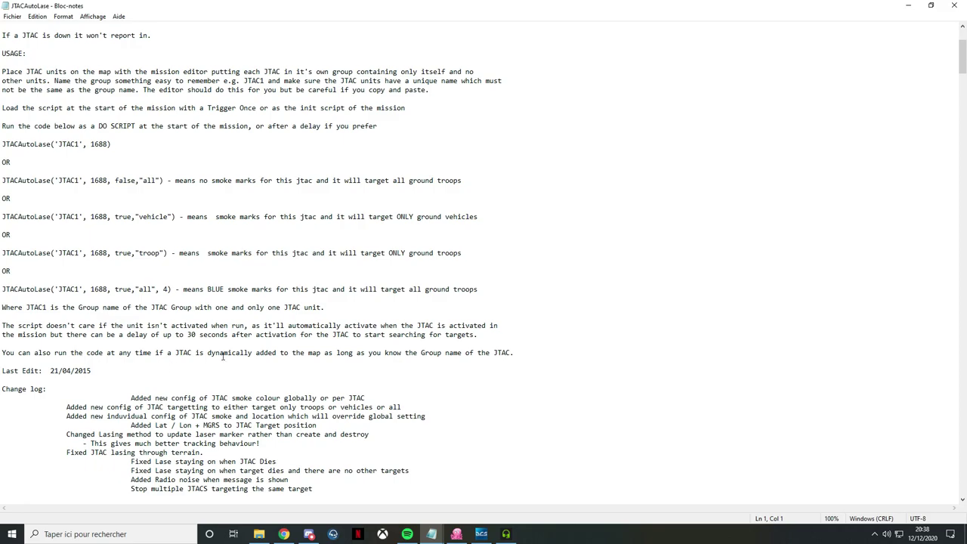
scroll(196, 360, "down", 9)
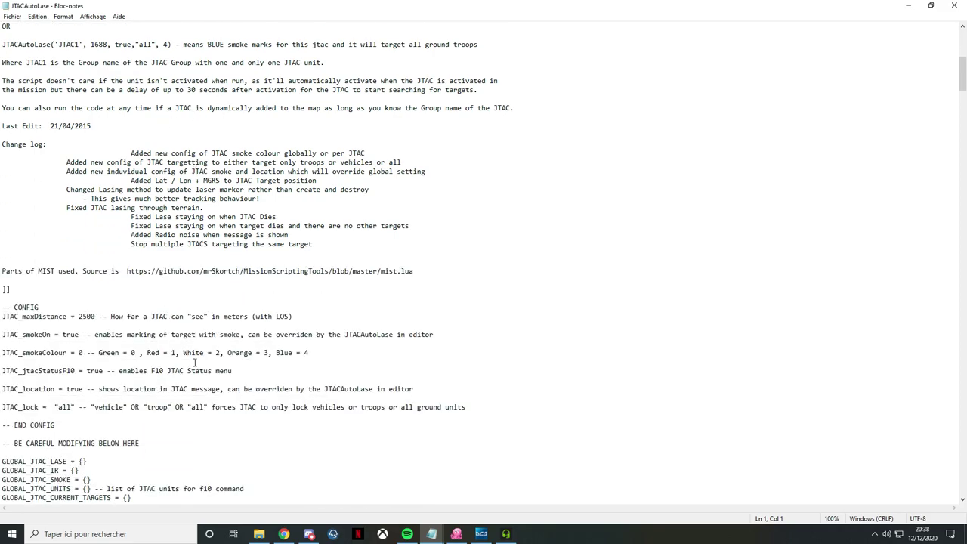
scroll(184, 256, "down", 1)
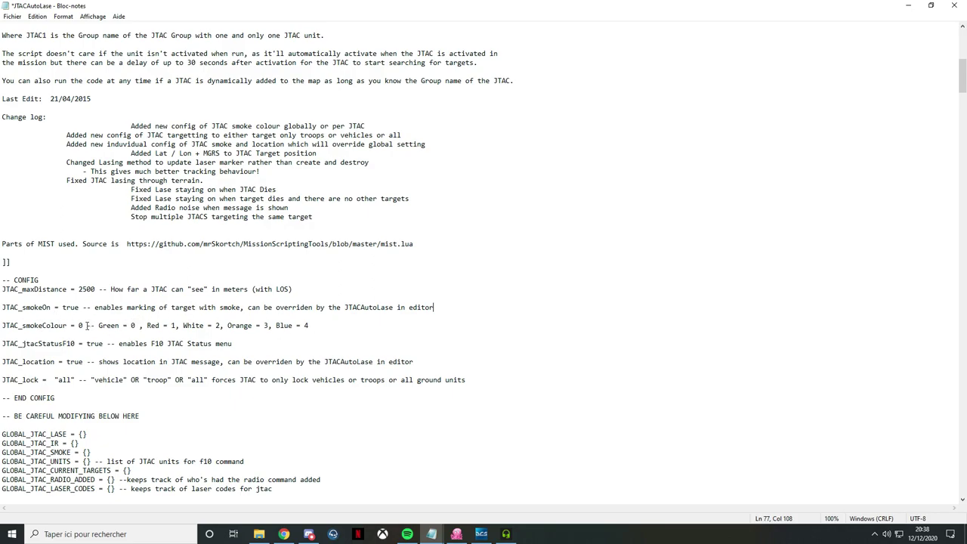
left_click(81, 324)
type("3")
Save the changes to the JTACAutoLase script with JTAC_lock left at "all" and close the file
left_click_drag(73, 380, 63, 380)
left_click(133, 406)
left_click_drag(59, 381, 66, 380)
left_click(12, 15)
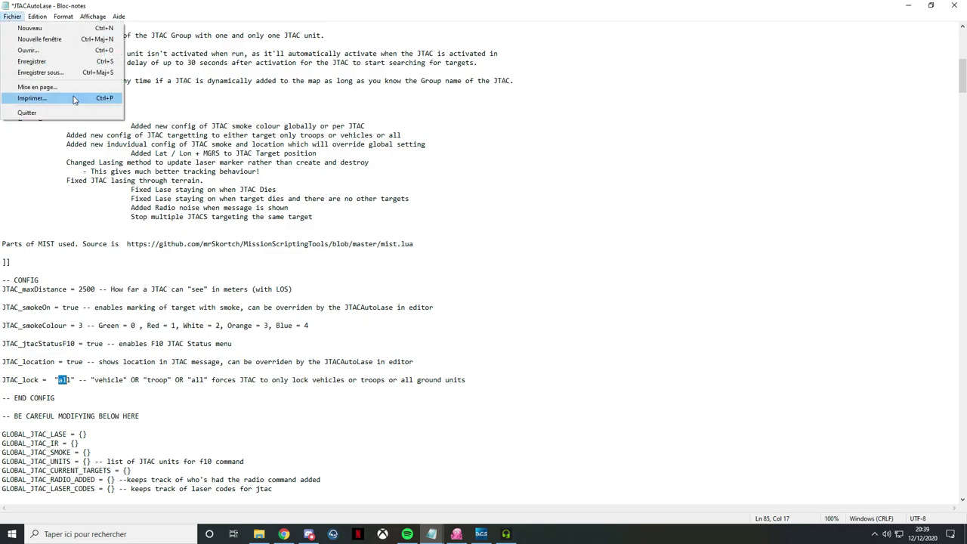
left_click(54, 63)
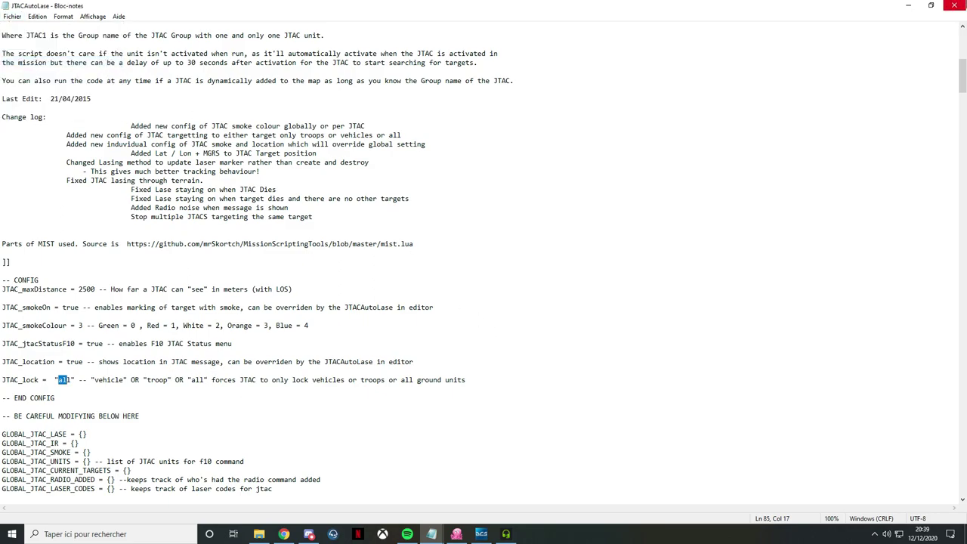
left_click(954, 5)
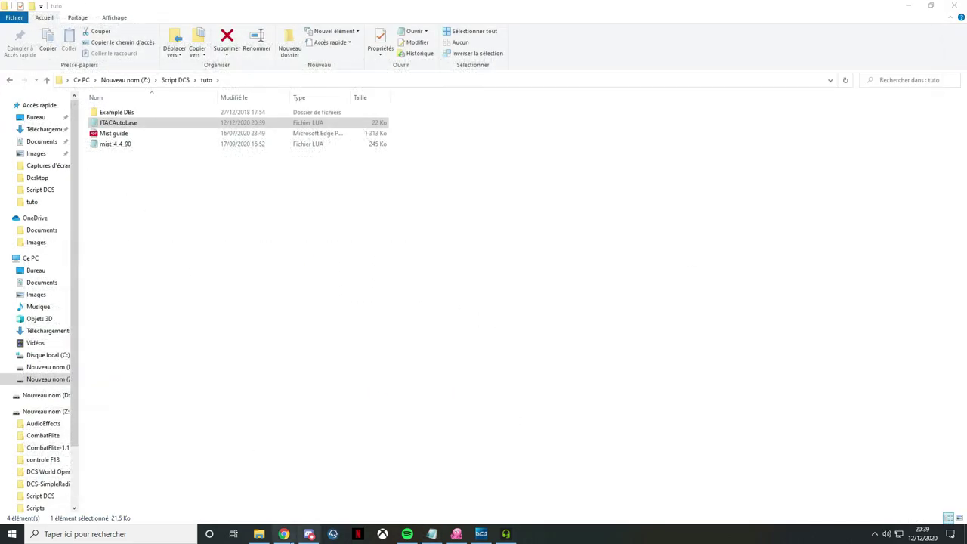
Switch to the DCS Mission Editor and place a Russian ARMOR group, APC BTR-80, on the X-shaped airfield's northeast runway arm north of Kobuleti town
left_click(484, 535)
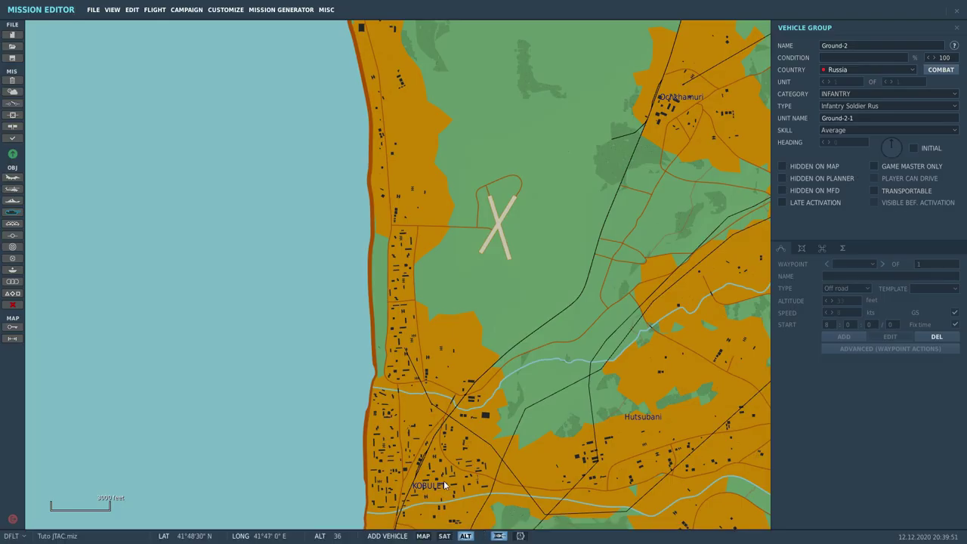
scroll(635, 263, "down", 3)
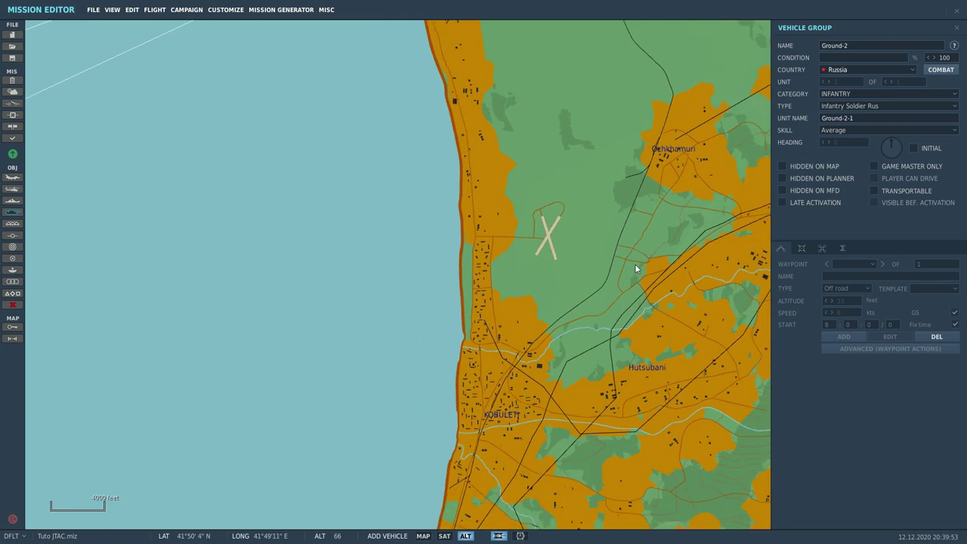
scroll(625, 264, "up", 2)
scroll(556, 208, "up", 5)
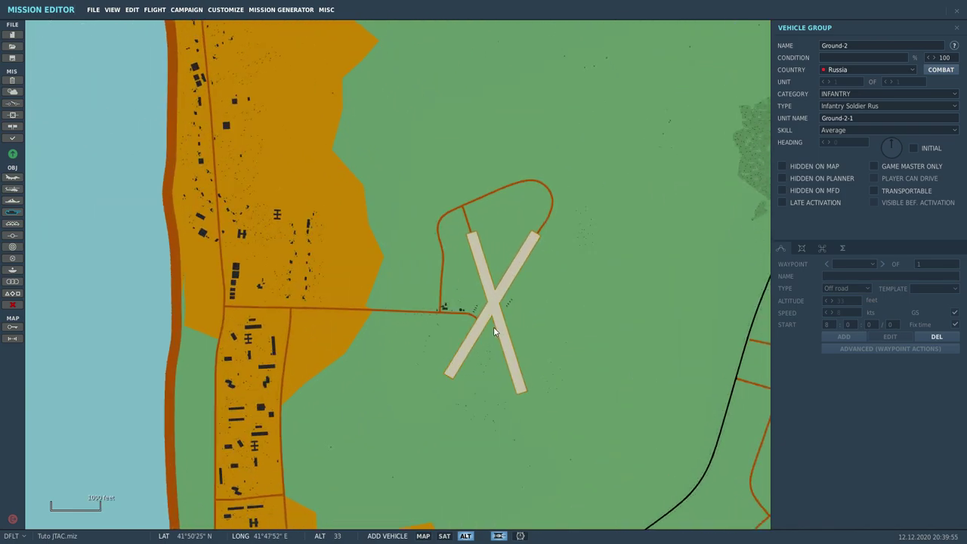
left_click(888, 106)
left_click(846, 93)
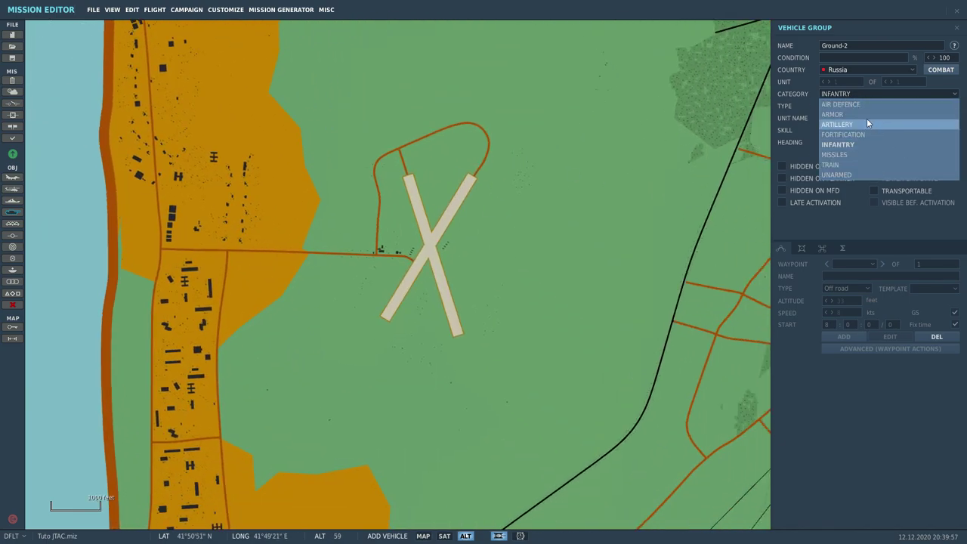
left_click(828, 114)
scroll(492, 227, "up", 4)
left_click(492, 225)
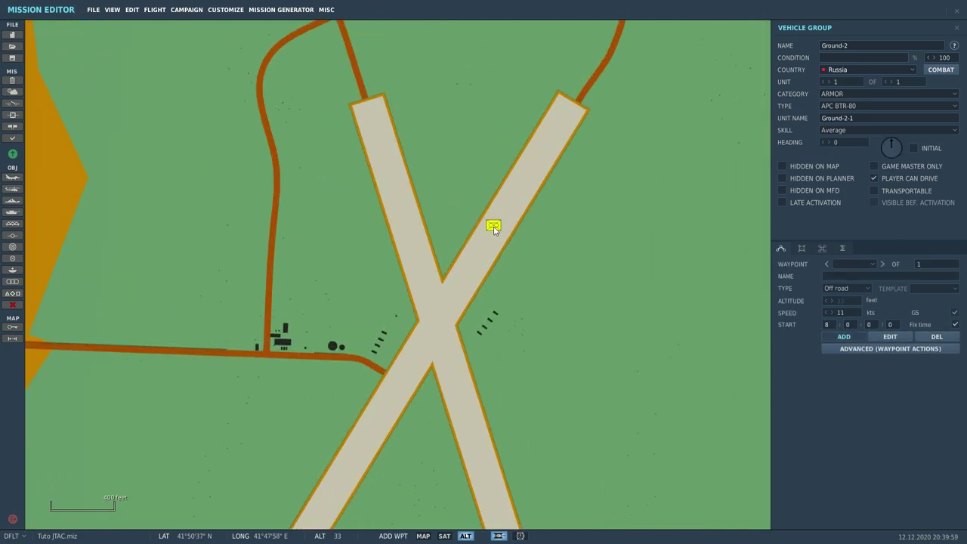
Copy the BTR-80 group and place the duplicates in a line southwest along the same runway
scroll(497, 220, "down", 4)
left_click(503, 137)
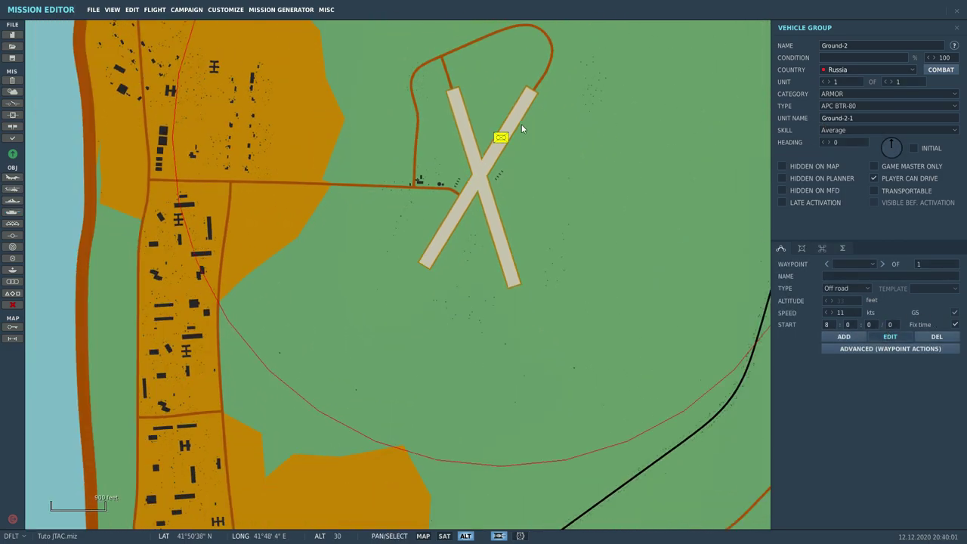
left_click(488, 165)
left_click(474, 189)
left_click(458, 208)
Add a USA airplane group of type MQ-9 Reaper just west of the Kobuleti airbase
scroll(406, 427, "down", 2)
scroll(406, 427, "down", 3)
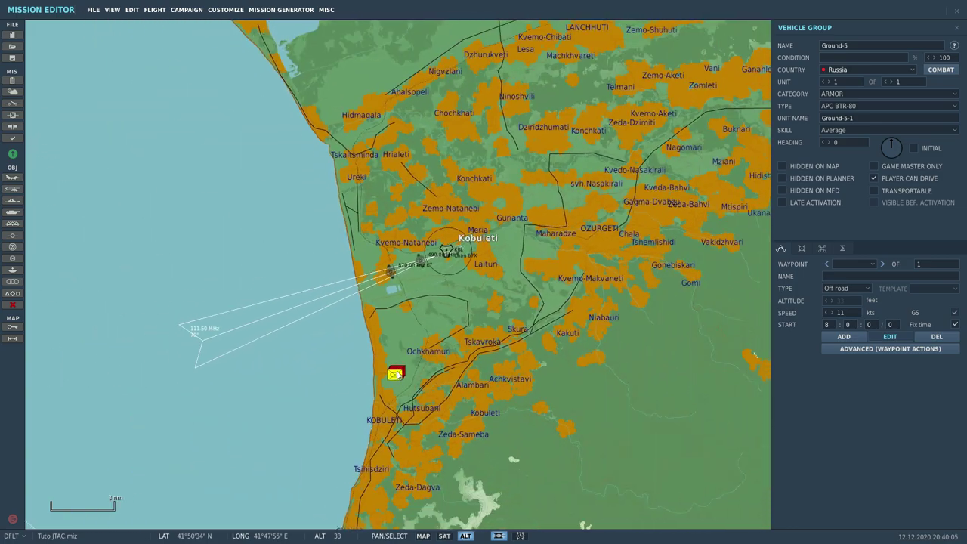
scroll(398, 250, "up", 2)
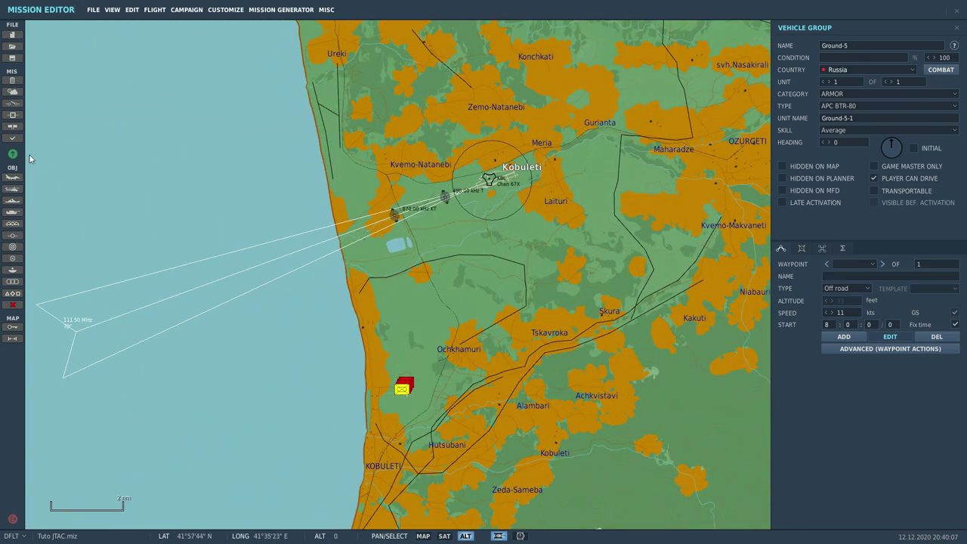
left_click(7, 180)
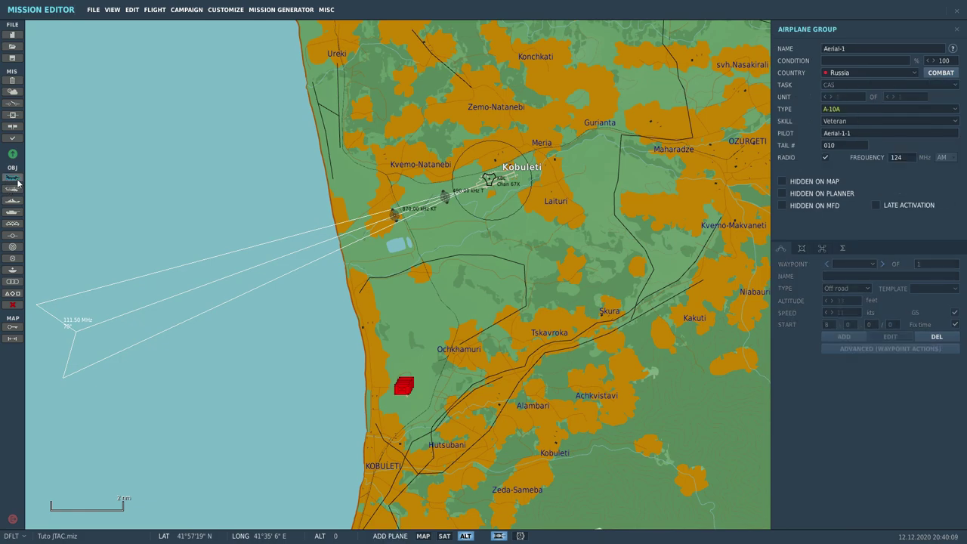
left_click(824, 74)
left_click(419, 182)
left_click(863, 109)
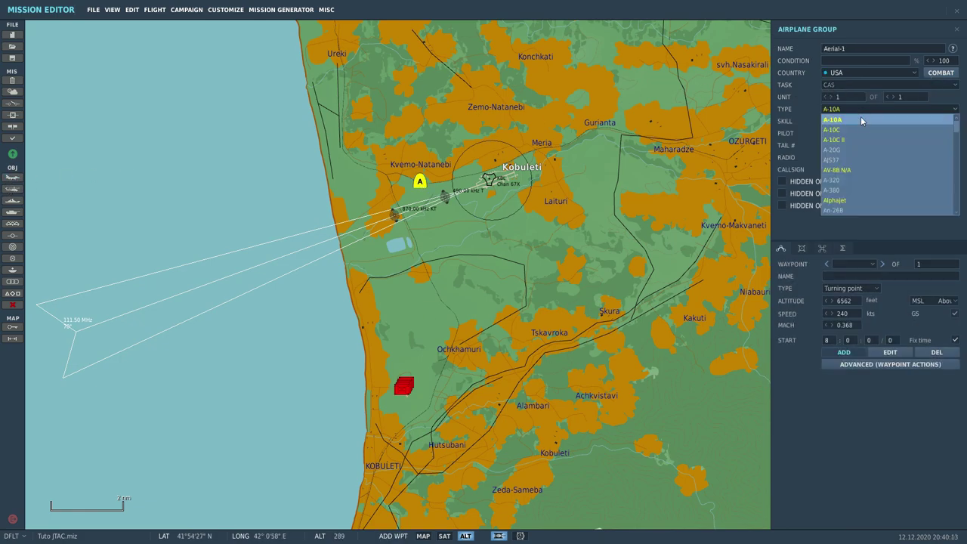
scroll(873, 139, "down", 10)
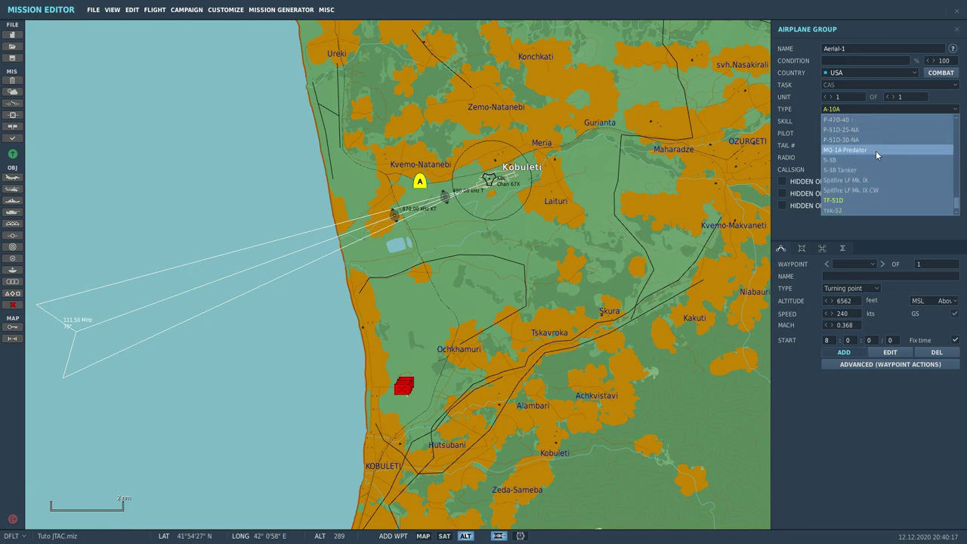
scroll(872, 148, "up", 3)
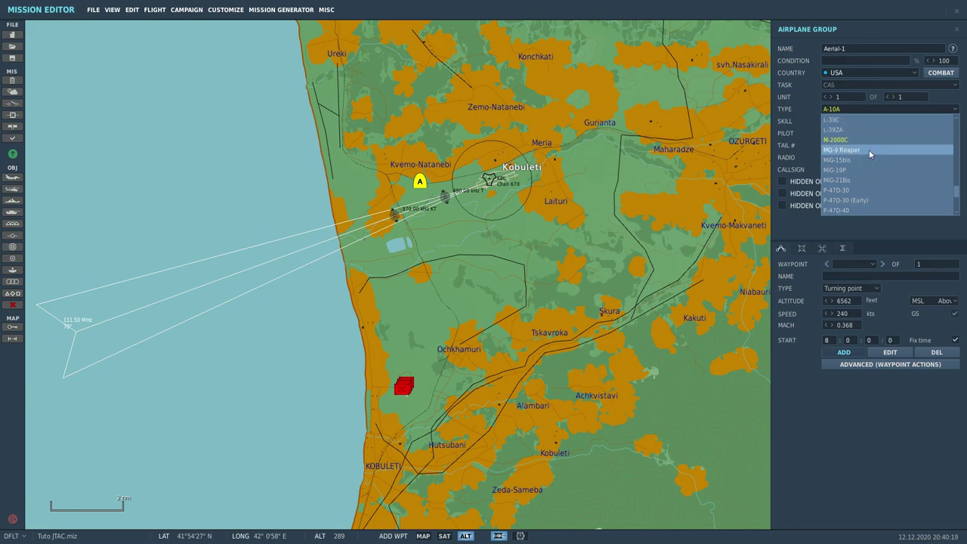
left_click(870, 149)
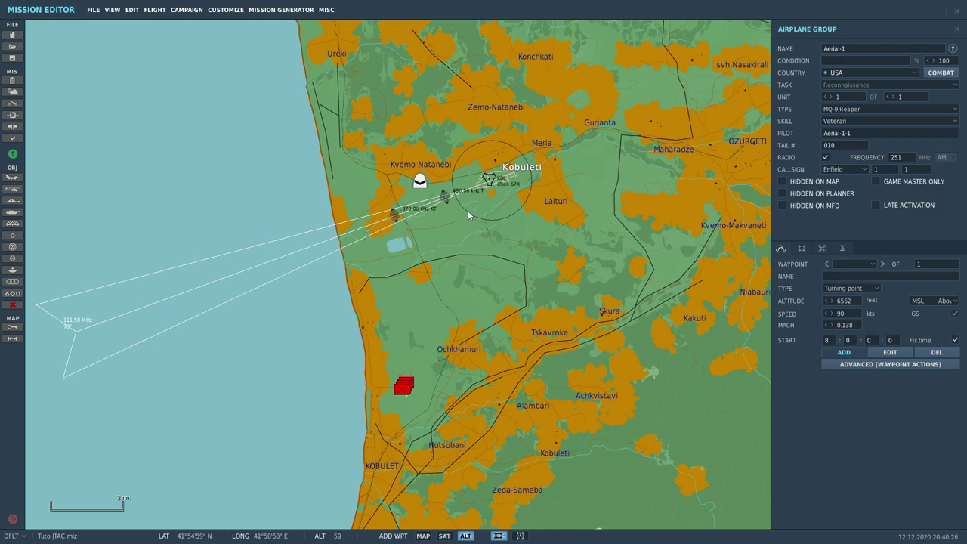
Name the Reaper's airplane group JTAC1
left_click(850, 48)
type("JTAC1")
key("BackSpace")
type("1")
Set the JTAC1 group's starting altitude to 15000 feet and its speed to 216 kts
scroll(328, 463, "up", 2)
left_click(860, 301)
key("Delete")
key("Delete")
key("Delete")
key("Delete")
type("15000")
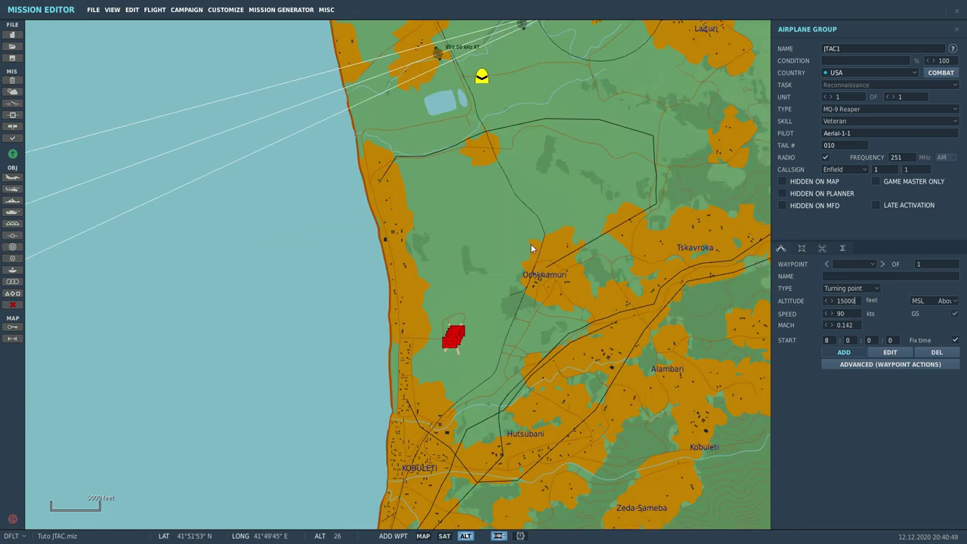
left_click(869, 314)
key("BackSpace")
key("BackSpace")
type("216")
Add a waypoint for JTAC1 at the runway crossing, in the middle of the BTR-80 groups
scroll(454, 336, "up", 6)
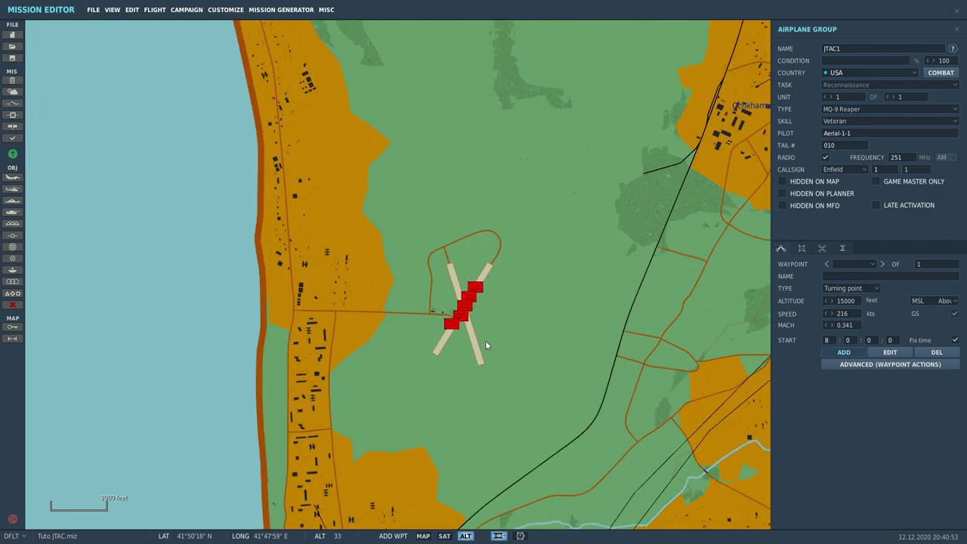
scroll(453, 302, "up", 2)
left_click(454, 285)
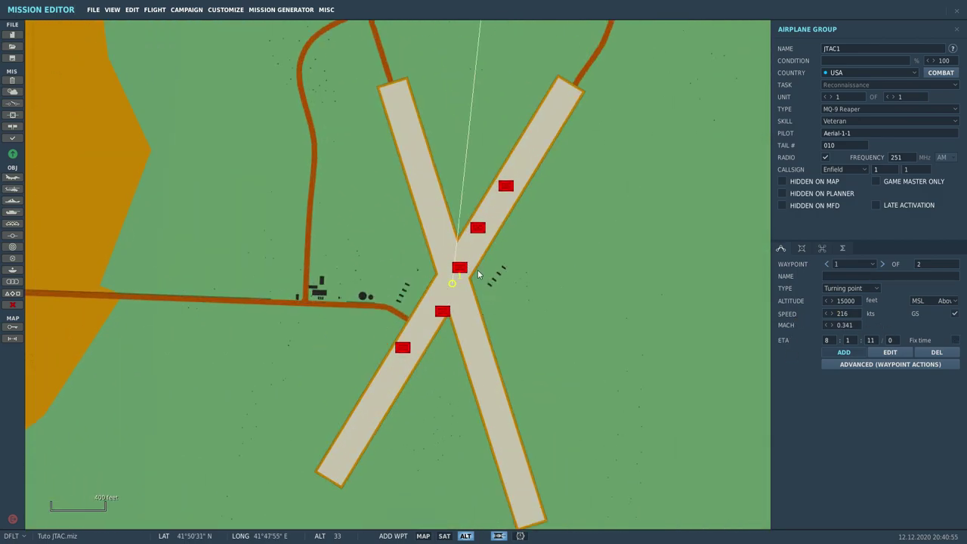
Give waypoint 1 a Perform Task action, Orbit, with Circle pattern and a speed of 108 kts, and close the group's settings
scroll(458, 310, "down", 3)
scroll(459, 309, "down", 2)
left_click(847, 364)
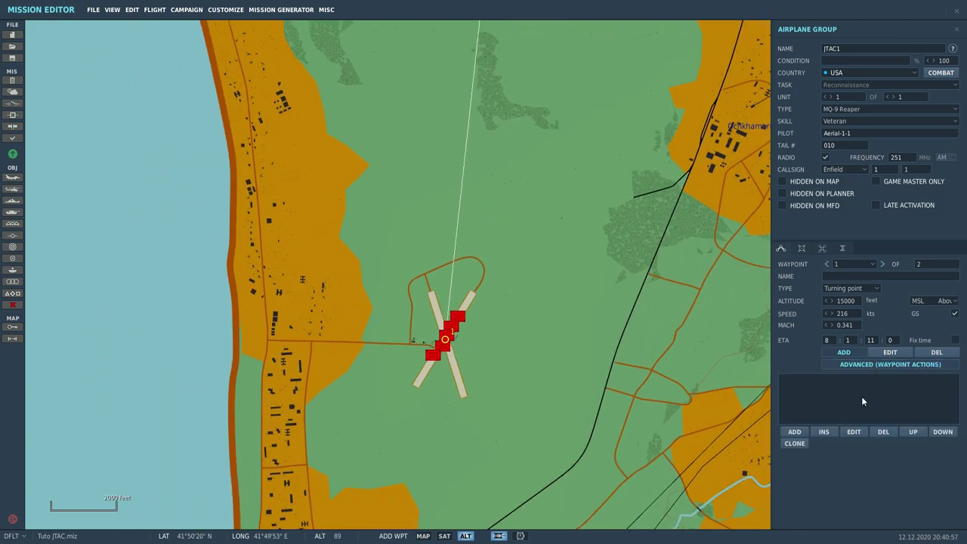
left_click(796, 428)
left_click(663, 240)
left_click(670, 254)
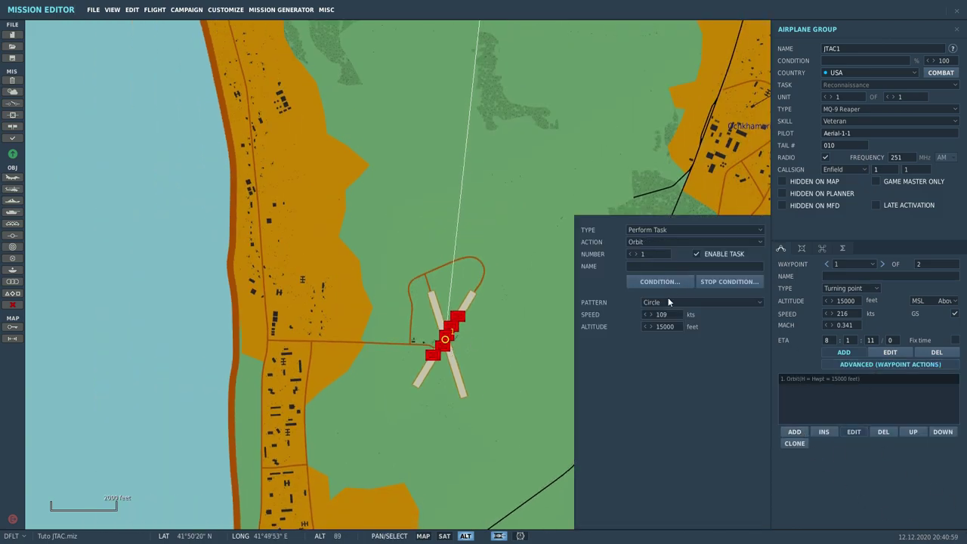
key("Return")
scroll(453, 336, "up", 2)
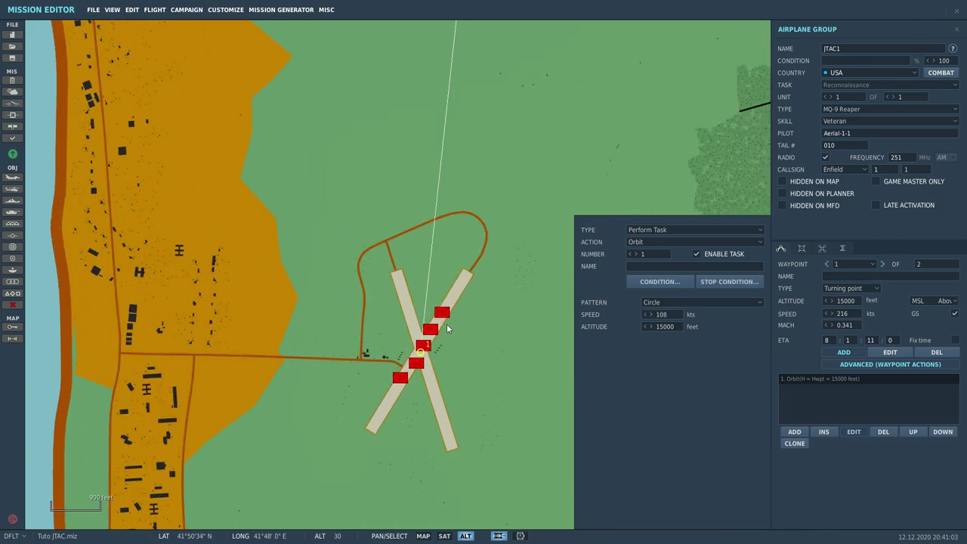
scroll(446, 326, "down", 5)
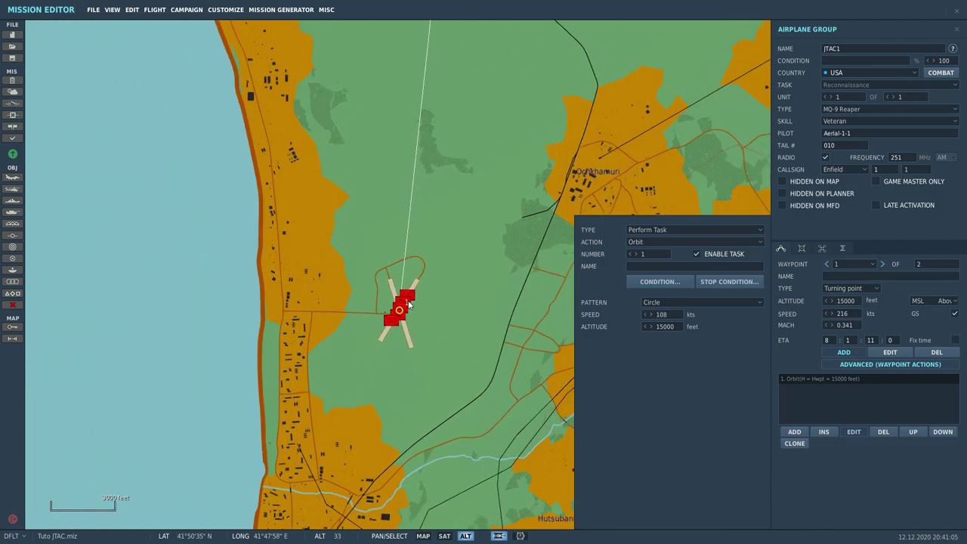
left_click(446, 327)
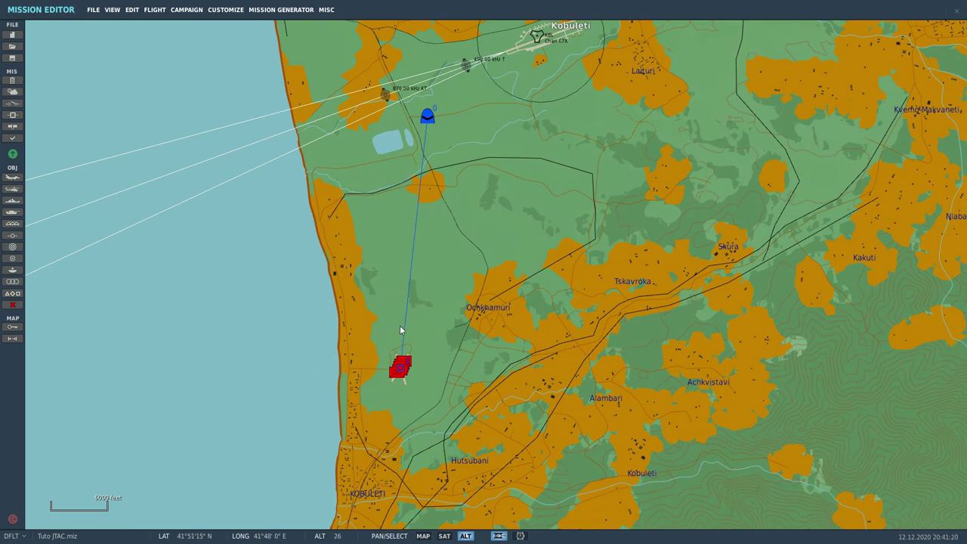
Create a new trigger in the mission and set its type to 4 MISSION START
right_click_drag(378, 348, 375, 177)
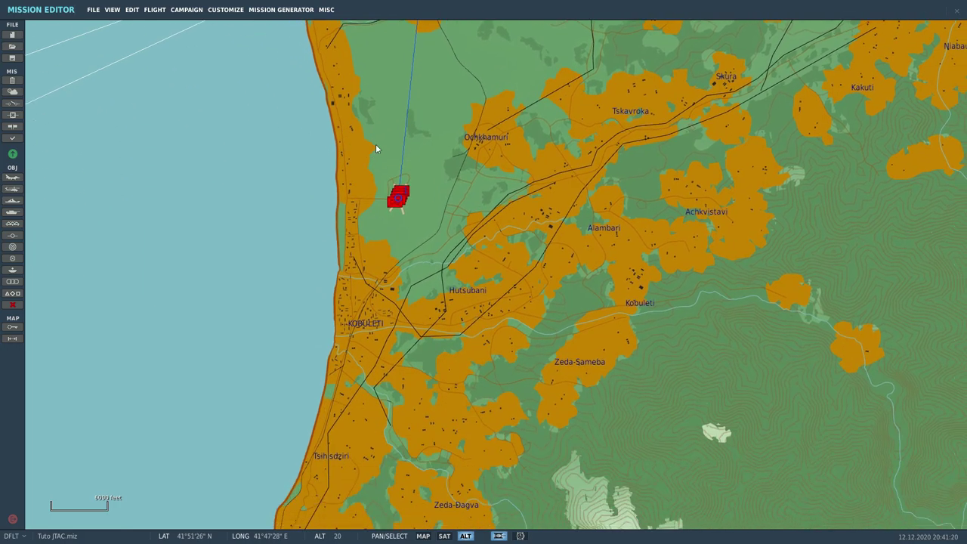
left_click(9, 104)
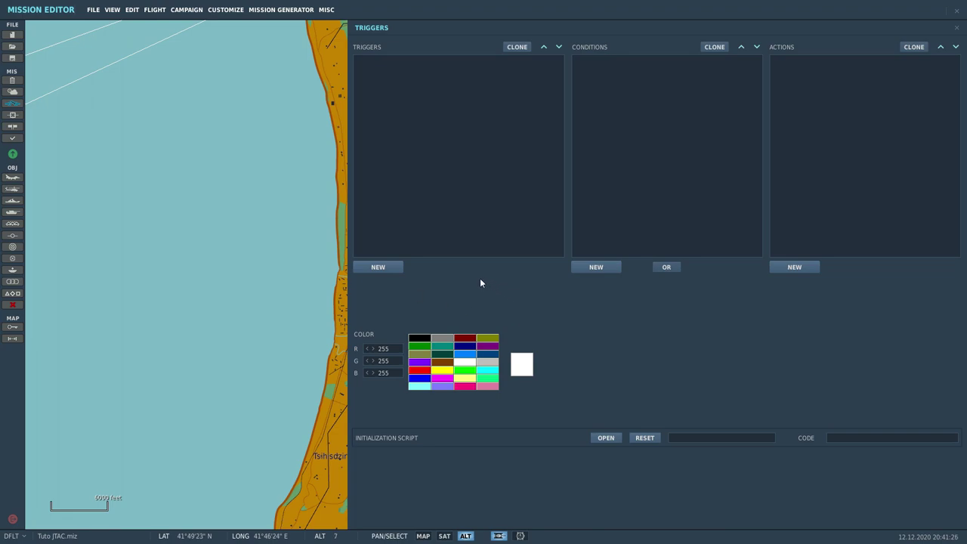
left_click(395, 267)
left_click(504, 283)
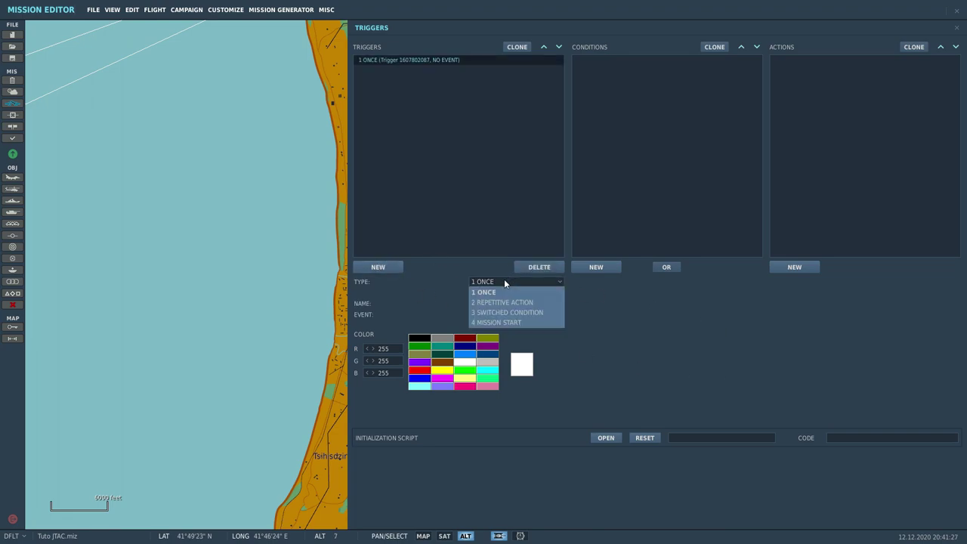
left_click(542, 321)
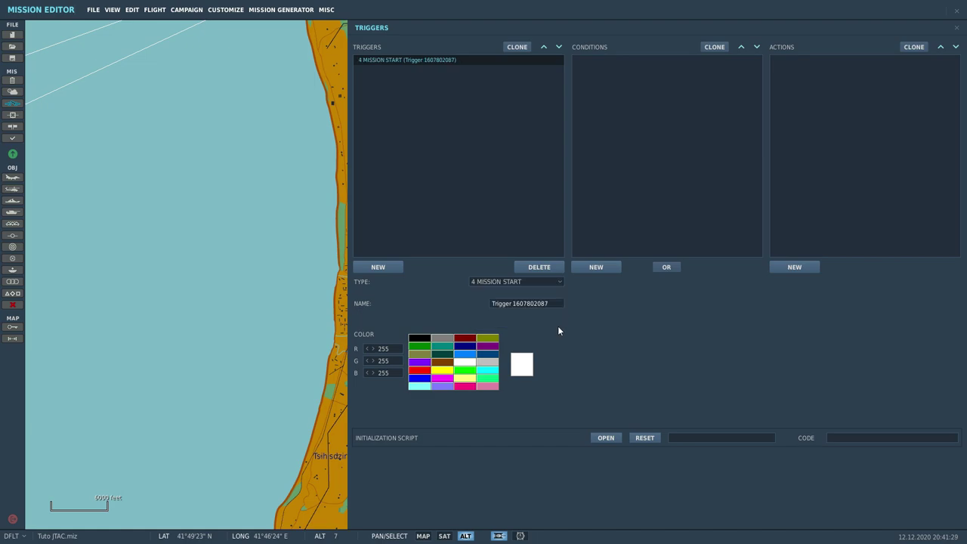
Add a DO SCRIPT FILE action to the mission start trigger and load mist_4_4_90.lua from the tuto folder
left_click(799, 267)
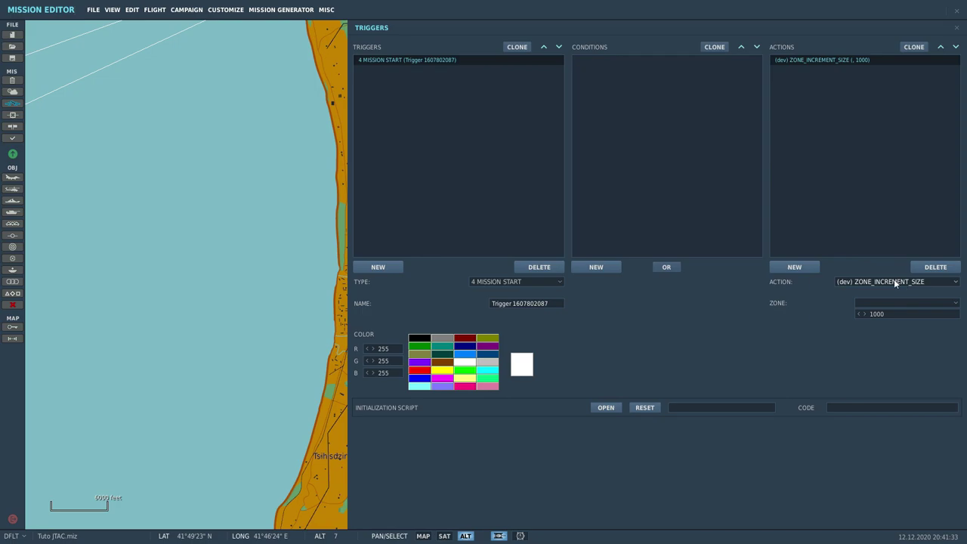
left_click(895, 282)
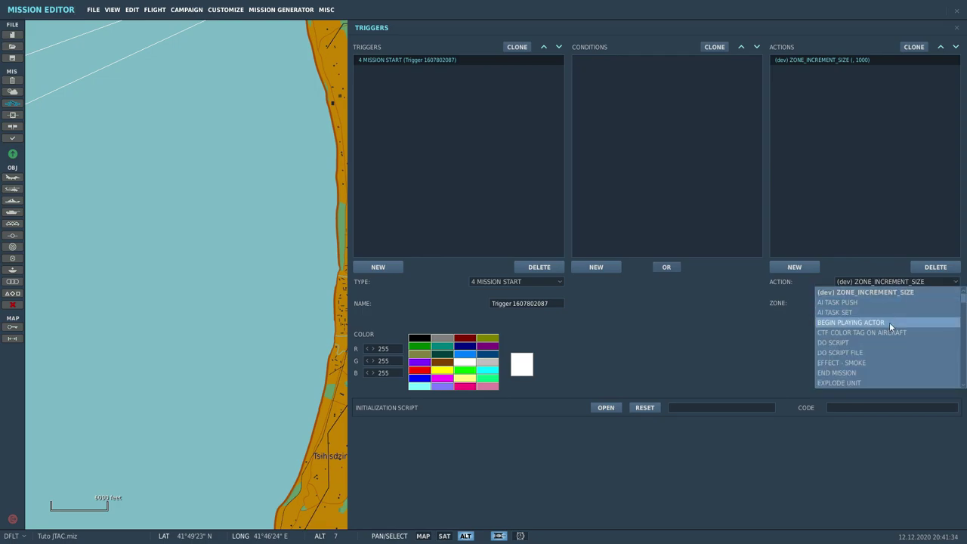
left_click(866, 352)
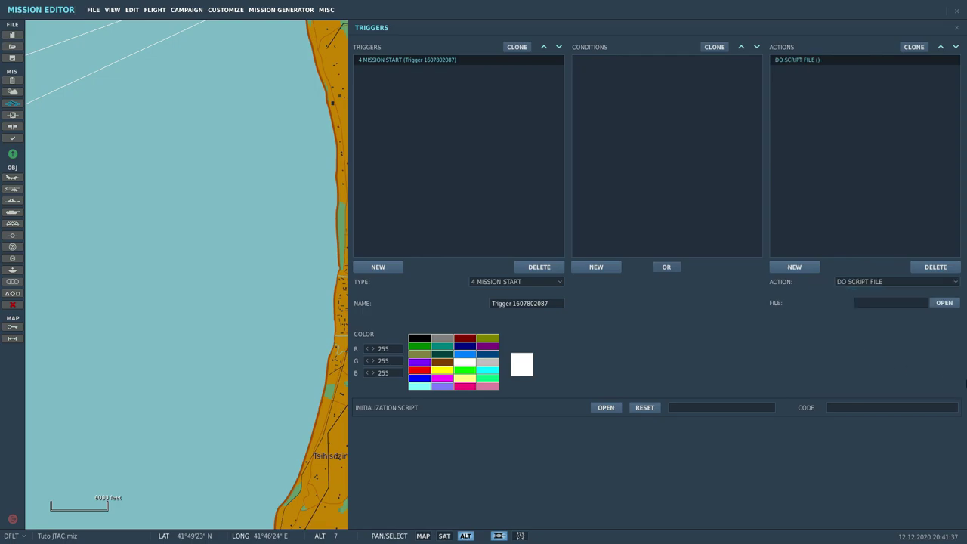
left_click(944, 303)
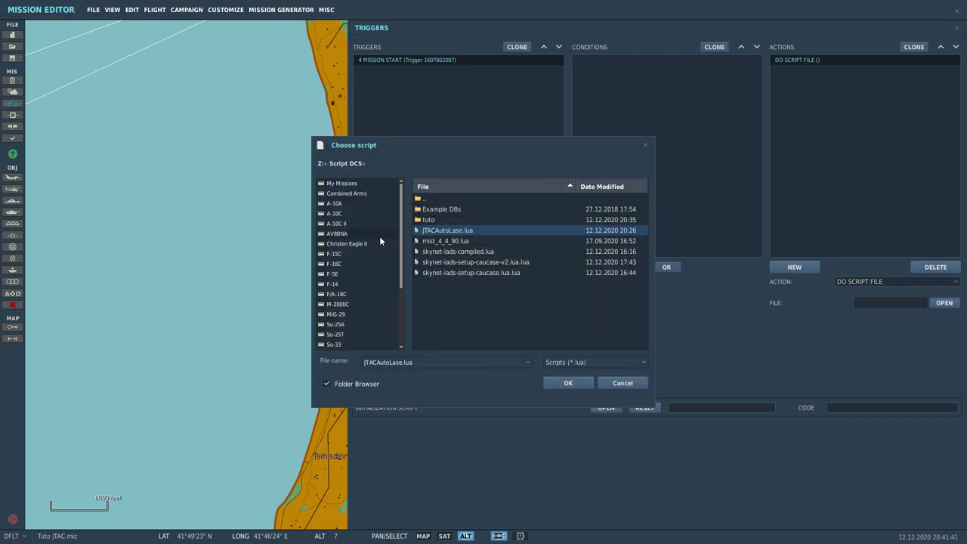
scroll(375, 271, "down", 5)
scroll(362, 220, "up", 5)
scroll(339, 286, "down", 5)
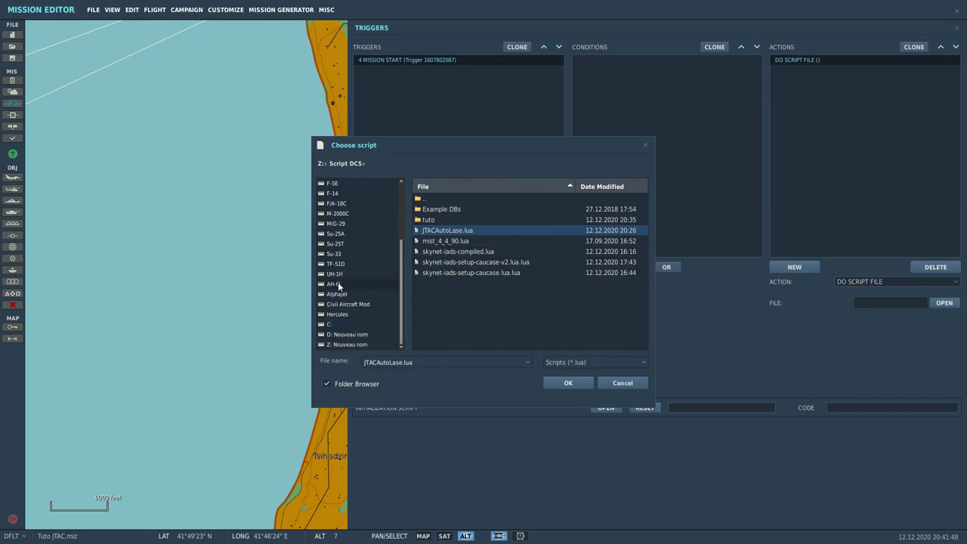
double_click(429, 220)
left_click(458, 231)
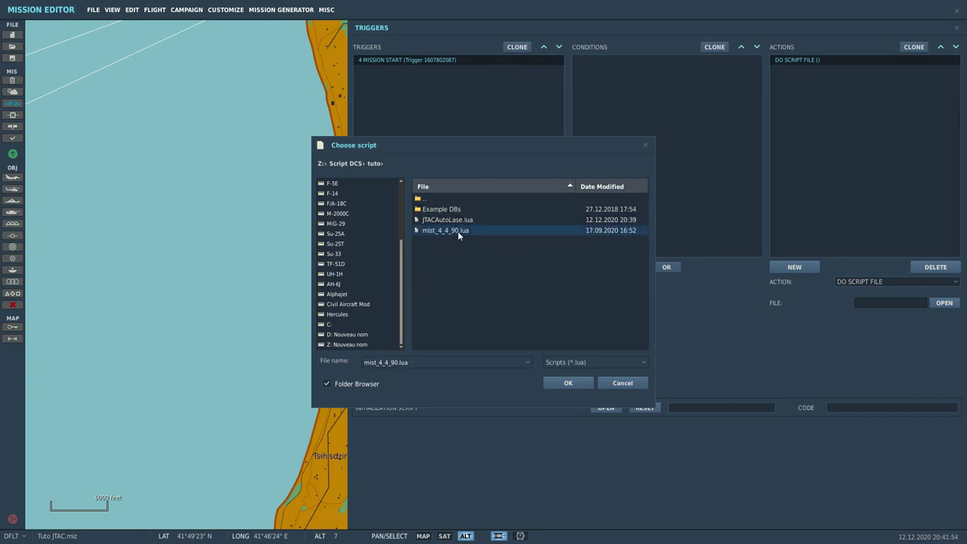
double_click(458, 230)
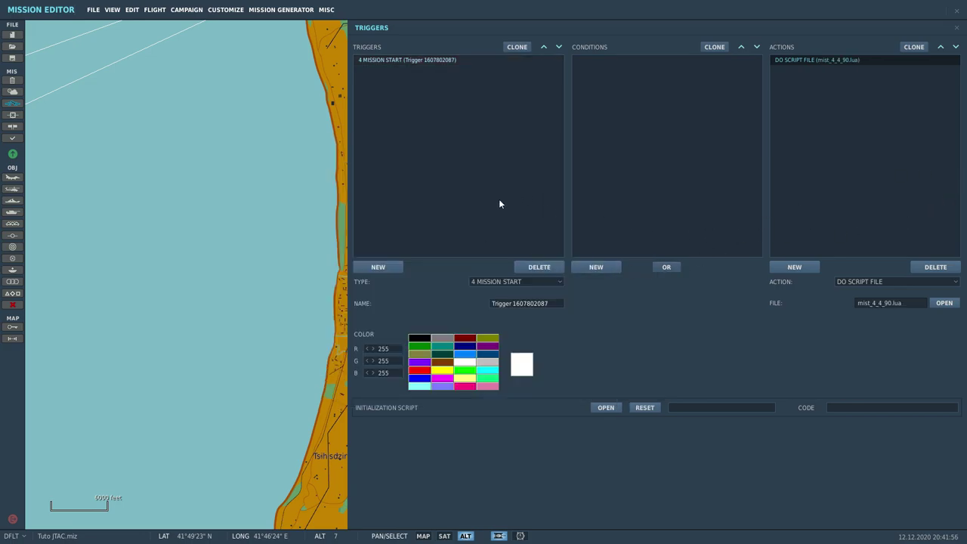
Create a second trigger of type 1 ONCE and give it a TIME MORE condition of 4 seconds
left_click(378, 267)
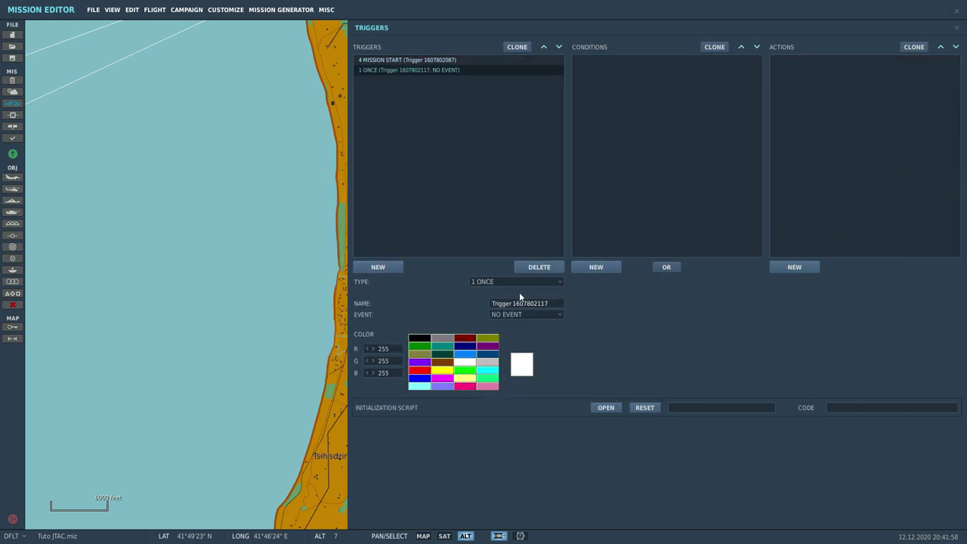
left_click(517, 282)
left_click(564, 282)
left_click(597, 267)
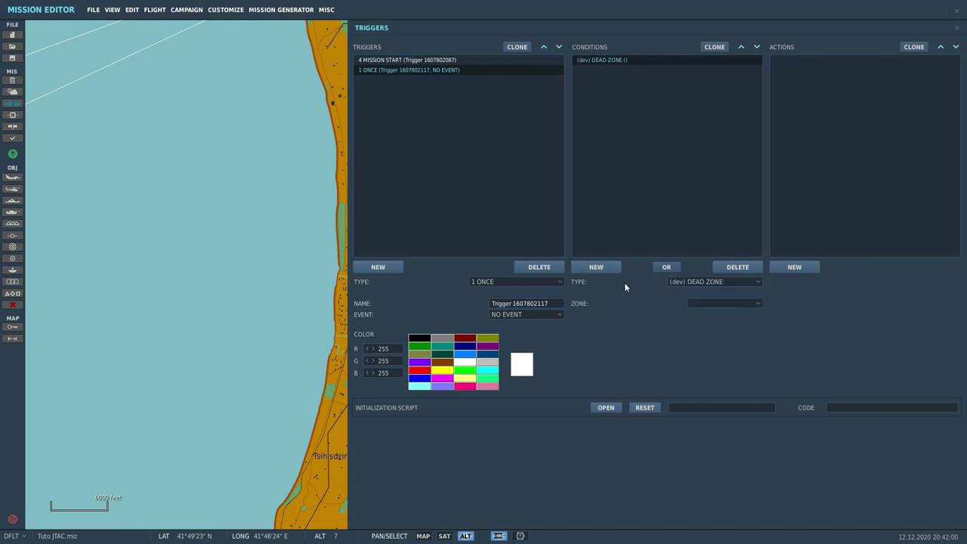
left_click(701, 282)
scroll(760, 344, "down", 10)
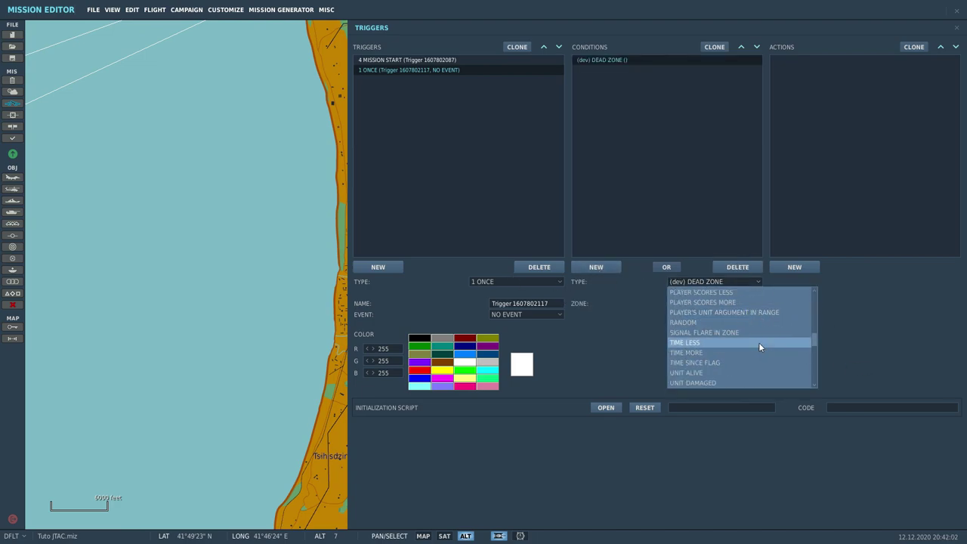
scroll(759, 342, "up", 3)
left_click(728, 323)
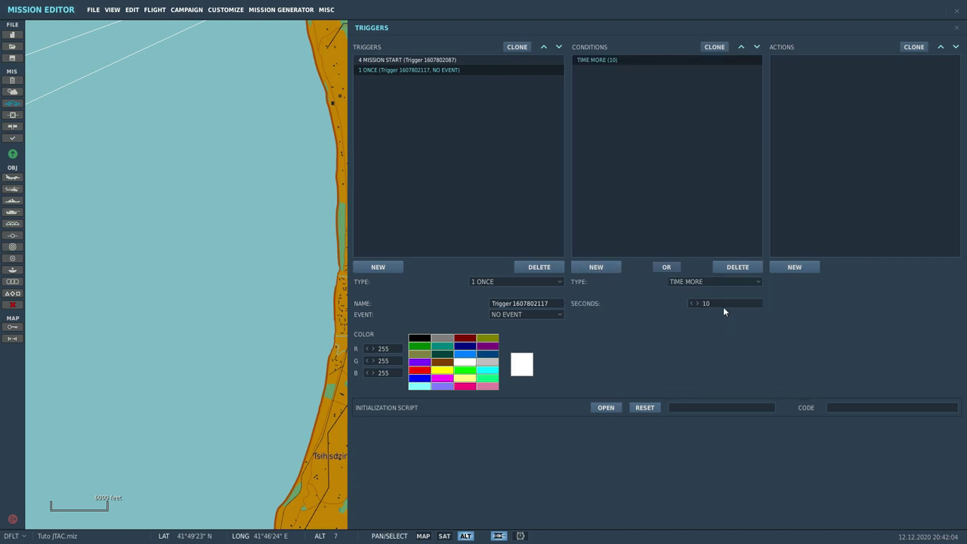
type("4")
Add a DO SCRIPT FILE action to the 4-second trigger and load JTACAutoLase.lua from the tuto folder
left_click(794, 267)
left_click(898, 281)
left_click(879, 352)
left_click(945, 303)
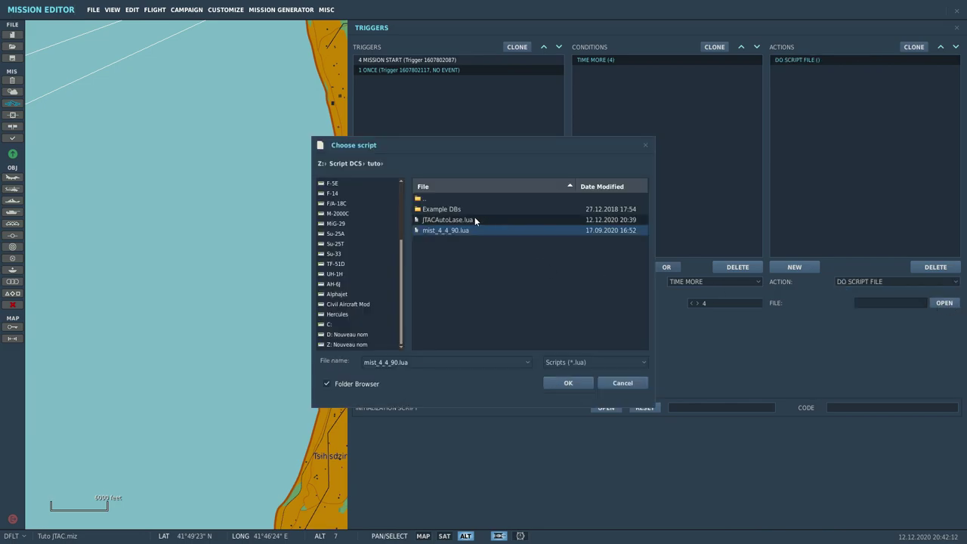
double_click(467, 219)
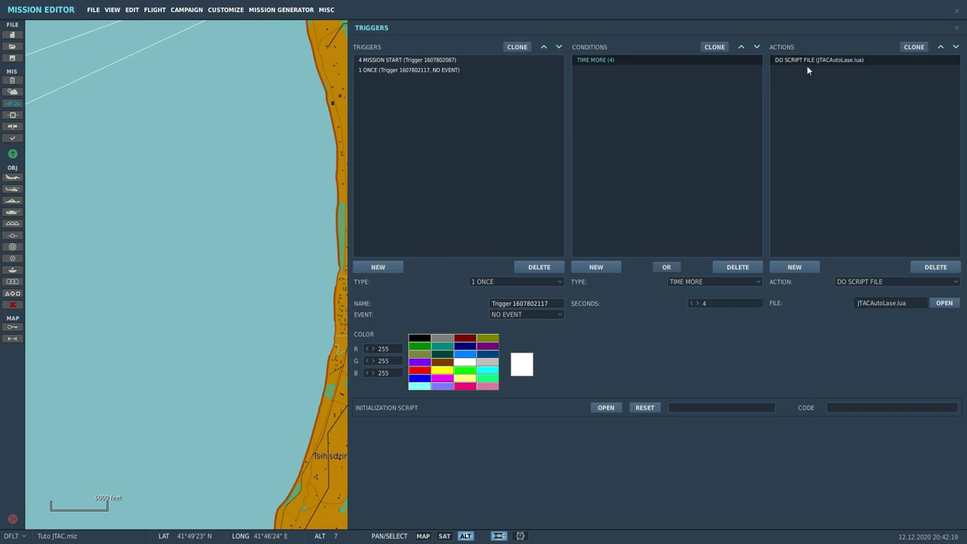
left_click(945, 303)
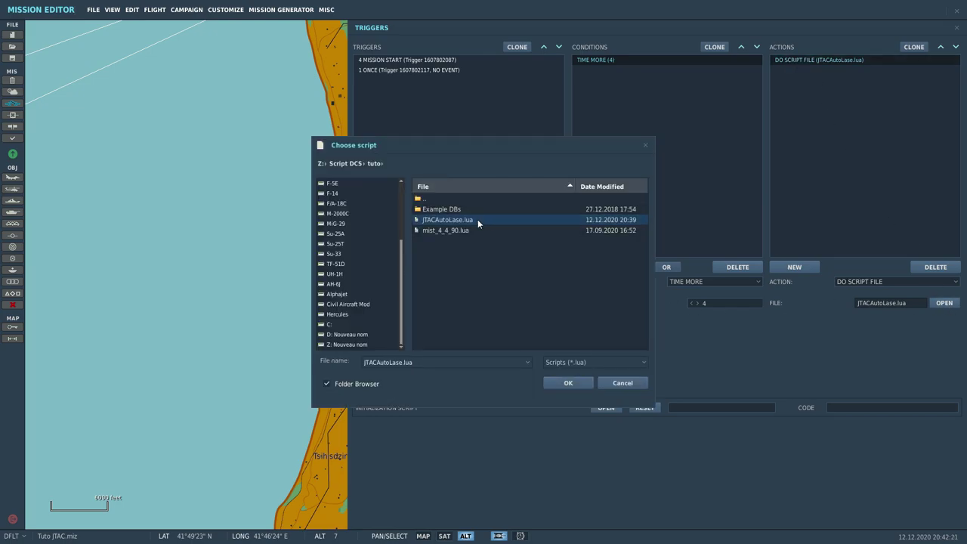
left_click(563, 383)
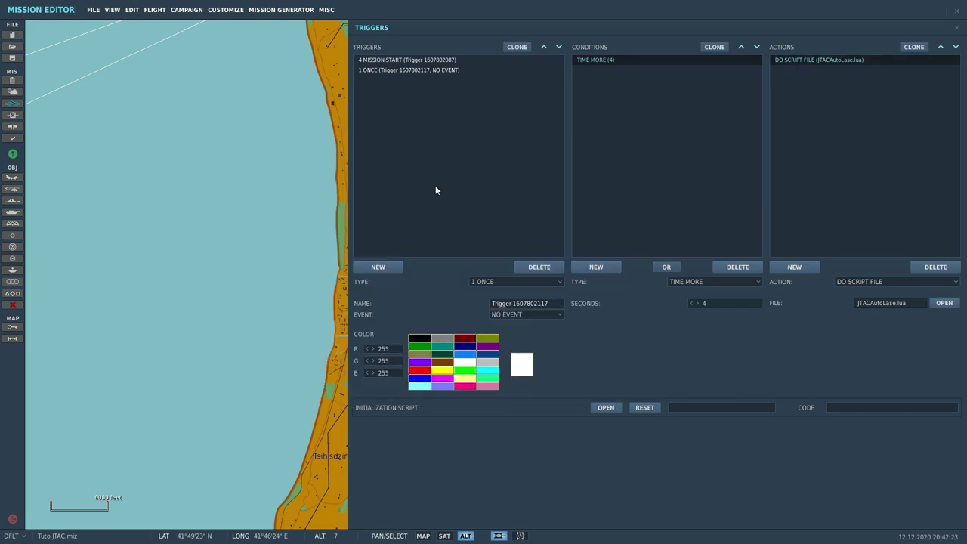
Create a third trigger of type 1 ONCE and give it a TIME MORE condition of 8 seconds
left_click(381, 270)
left_click(490, 282)
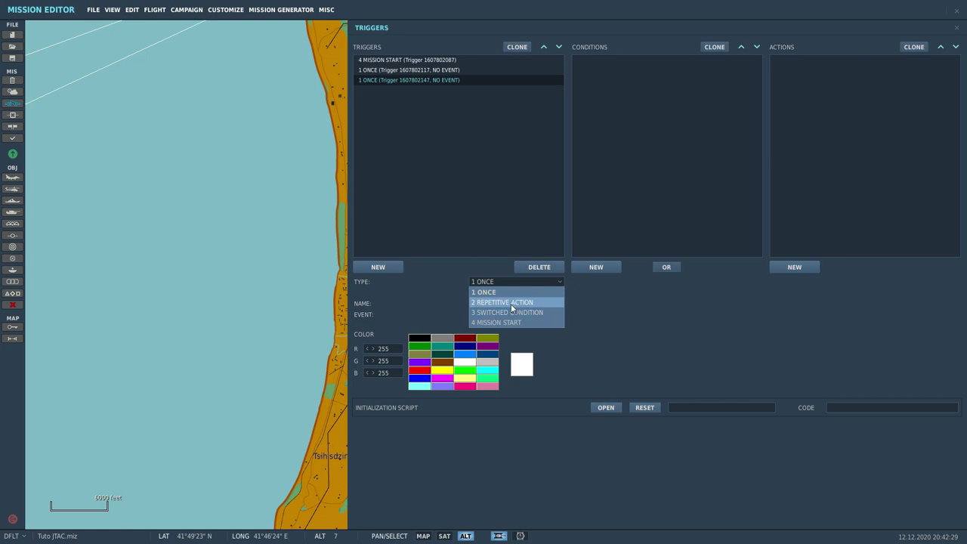
left_click(589, 268)
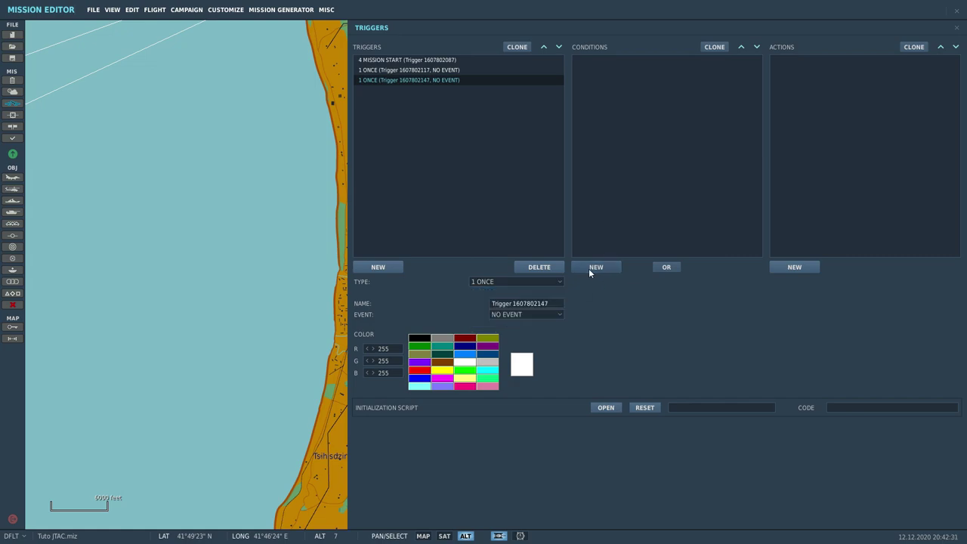
left_click(589, 268)
left_click(689, 284)
scroll(755, 331, "down", 5)
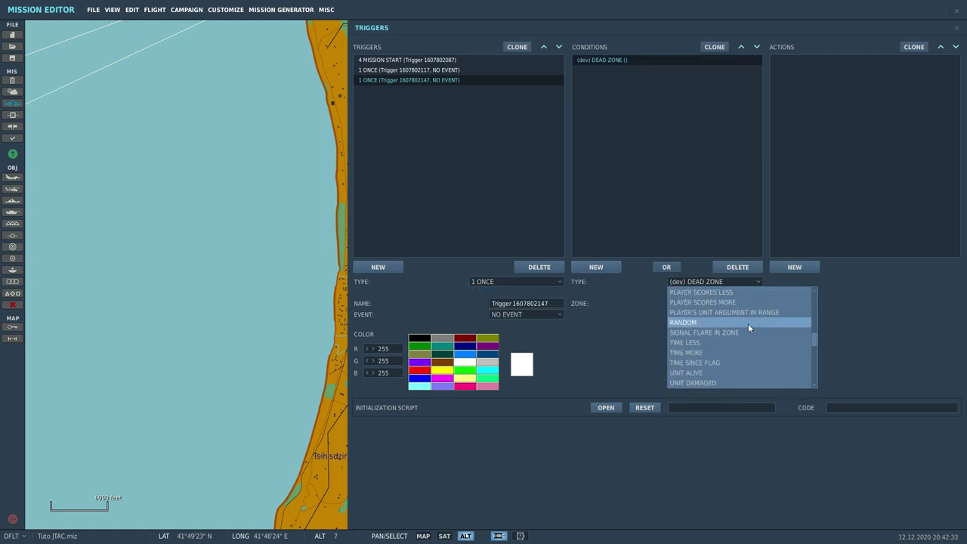
left_click(730, 349)
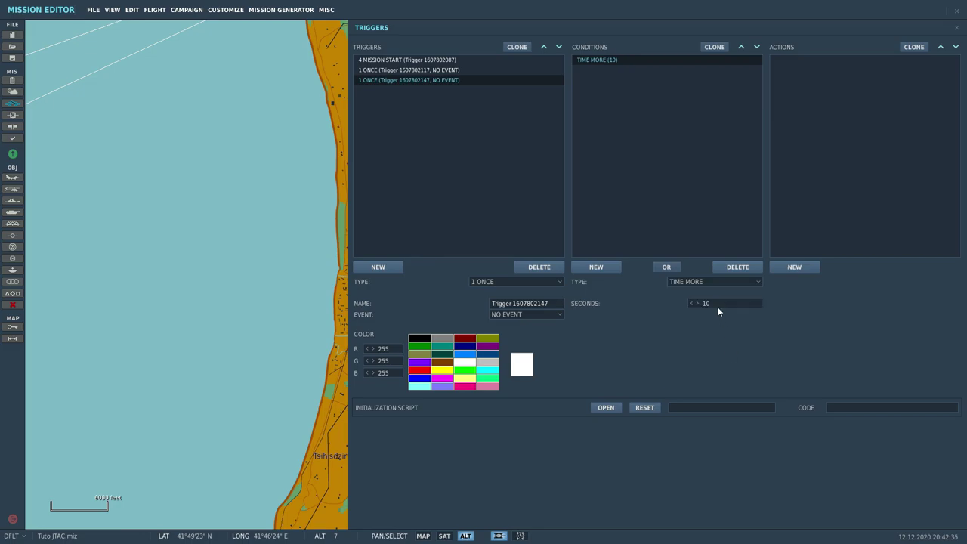
type("8")
Add a DO SCRIPT action to the 8-second trigger with the text JTACAutoLase('JTAC1',1688, true, all)
left_click(795, 267)
left_click(890, 281)
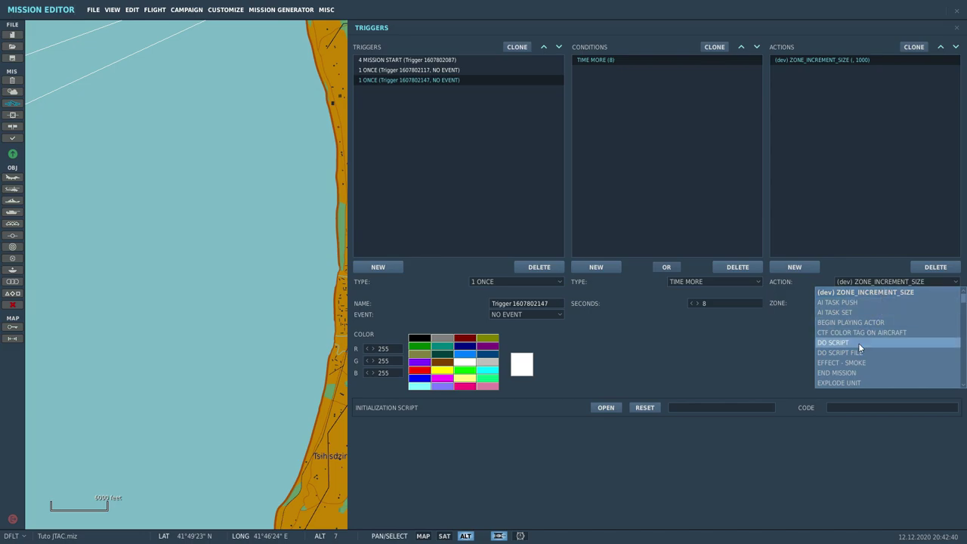
left_click(858, 342)
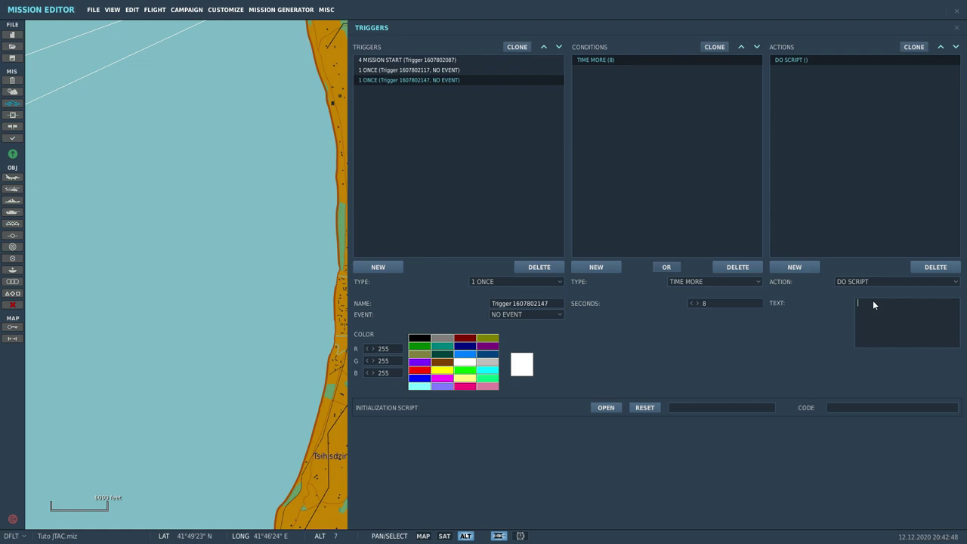
type("JTACAutoLase('JTAC11688,true")
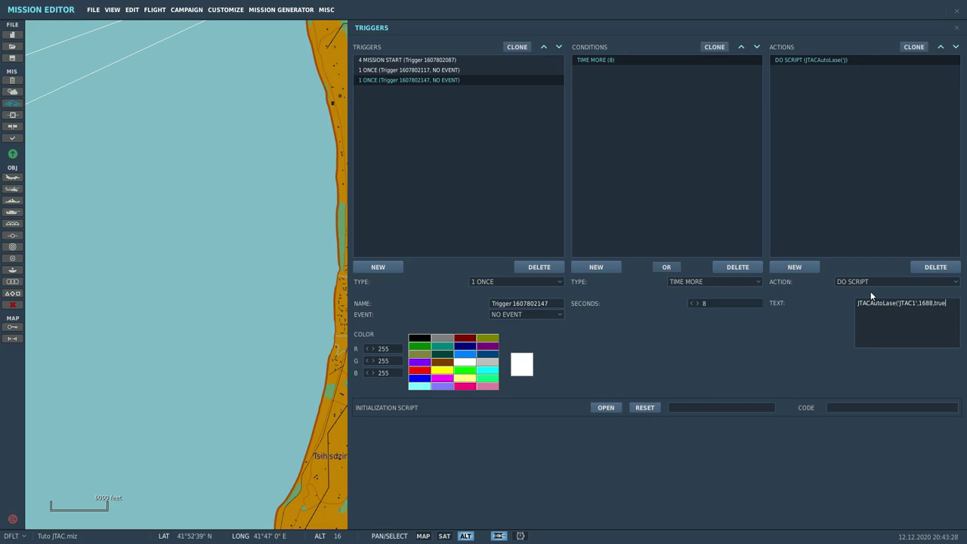
type(",all")
type(")")
left_click(947, 304)
Close the trigger settings, return to the full map and launch the mission
left_click(93, 10)
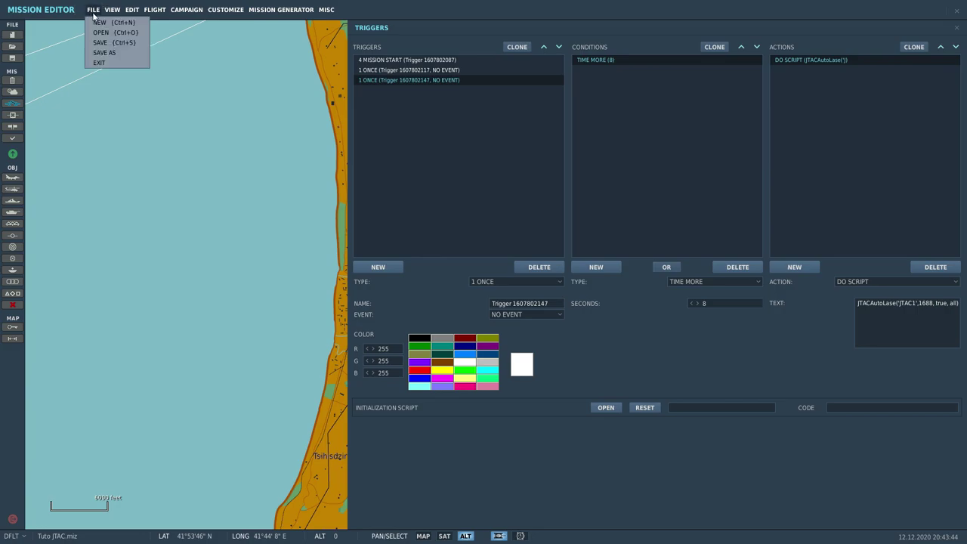
left_click(237, 218)
scroll(237, 218, "down", 5)
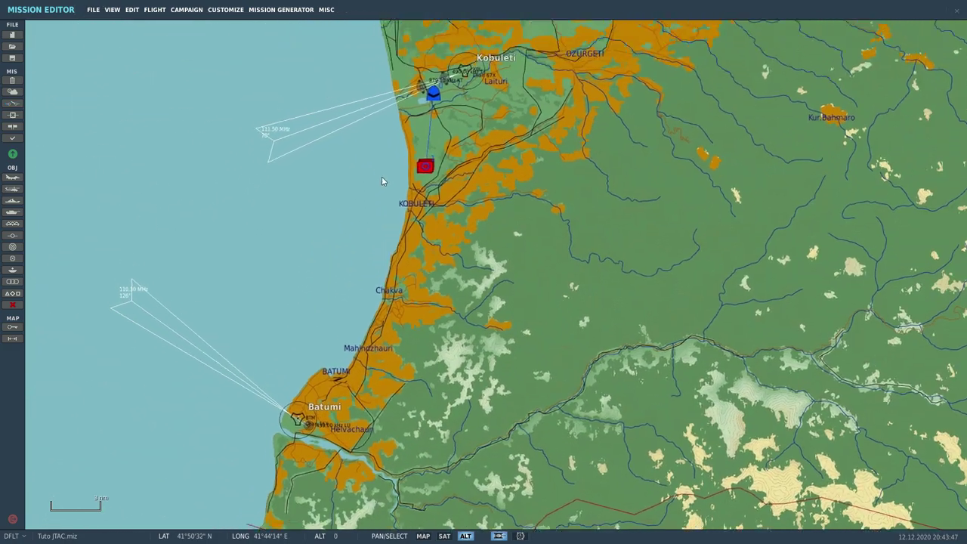
scroll(378, 172, "up", 5)
left_click(160, 17)
left_click(160, 33)
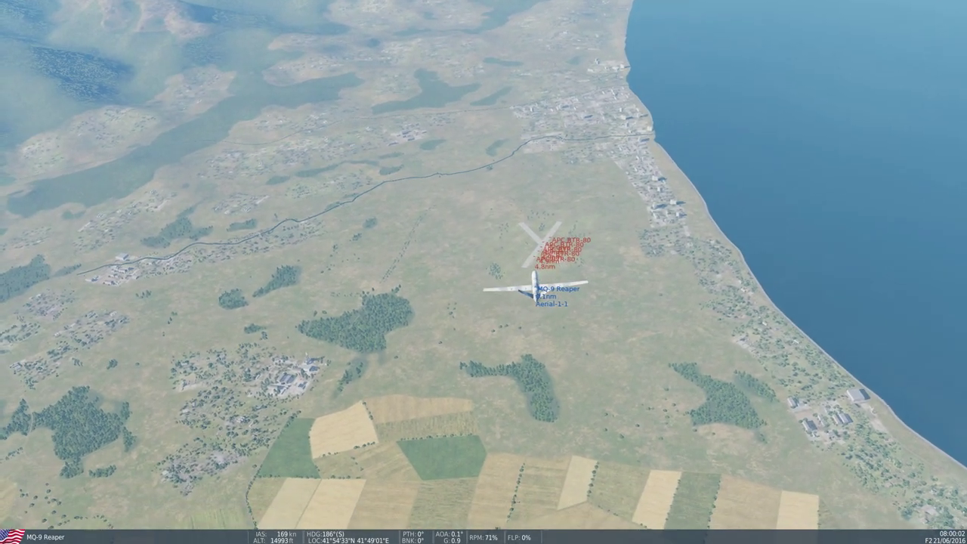